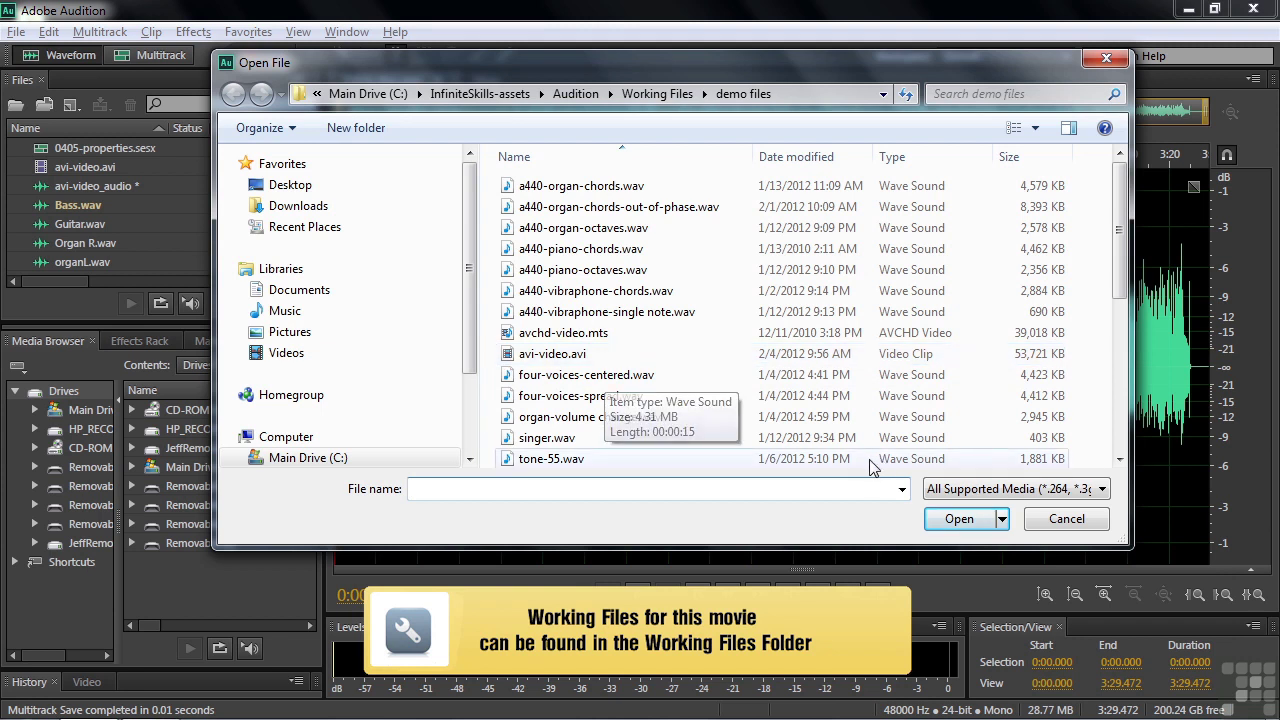
Browse from the demo files folder to the multitrack sessions folder, and close the file dialog without opening anything.
{"action": "mouse_move", "coordinate": [519, 362]}
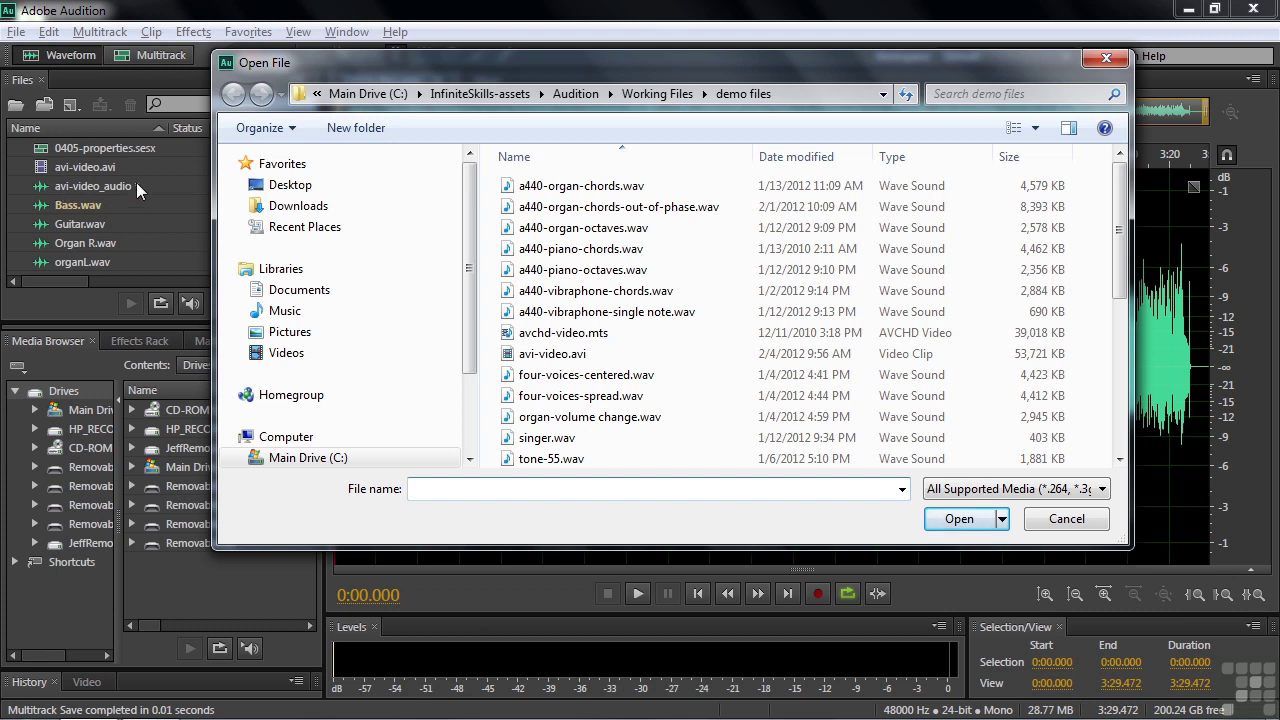
{"action": "left_click", "coordinate": [652, 93]}
{"action": "double_click", "coordinate": [558, 206]}
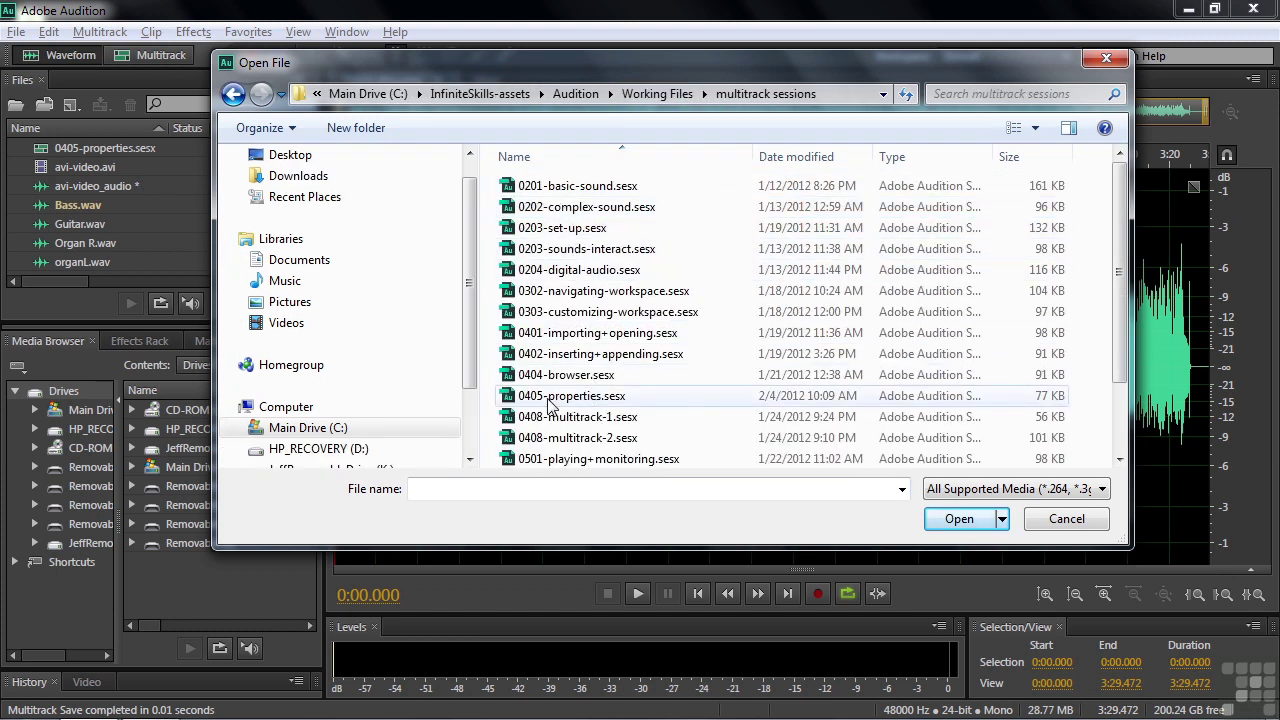
{"action": "left_click", "coordinate": [1068, 524]}
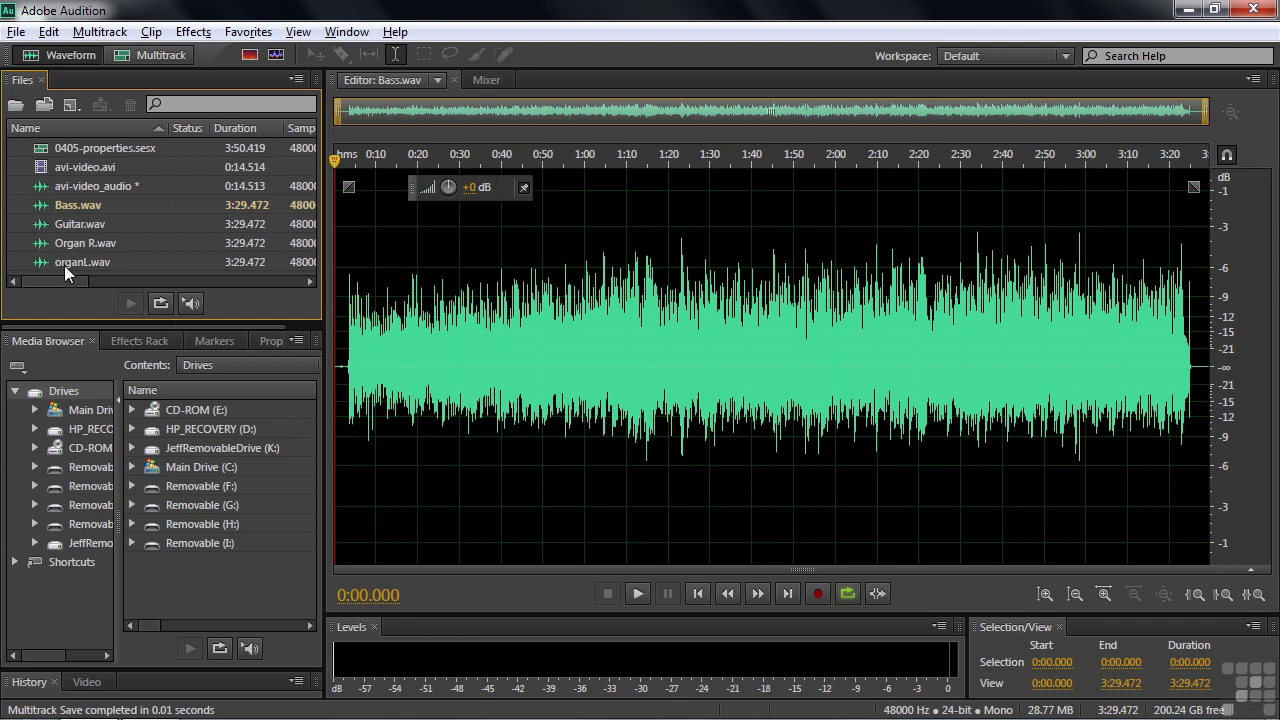
Hide the Sample Rate, Channels and Bit Depth columns in the Files panel and show the Sample Type column.
{"action": "mouse_move", "coordinate": [54, 277]}
{"action": "left_mouse_down"}
{"action": "mouse_move", "coordinate": [303, 288]}
{"action": "mouse_move", "coordinate": [26, 292]}
{"action": "mouse_move", "coordinate": [276, 286]}
{"action": "mouse_move", "coordinate": [40, 276]}
{"action": "left_mouse_up"}
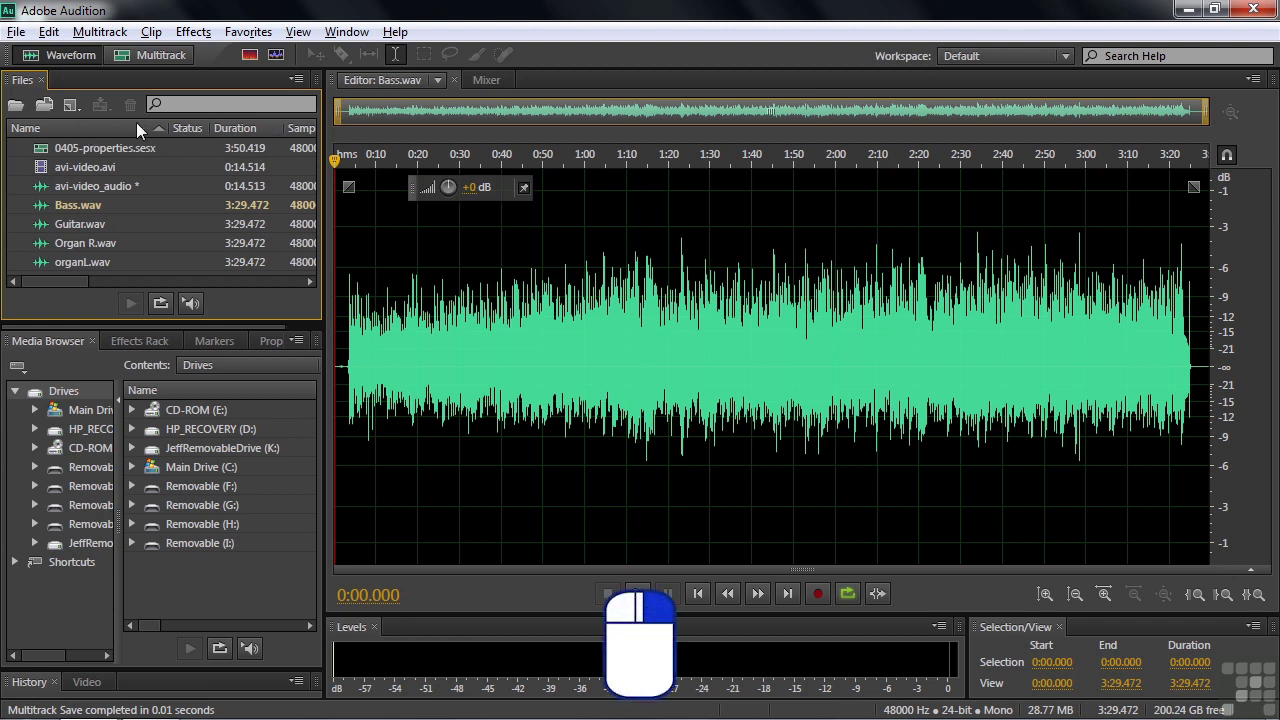
{"action": "right_click", "coordinate": [107, 126]}
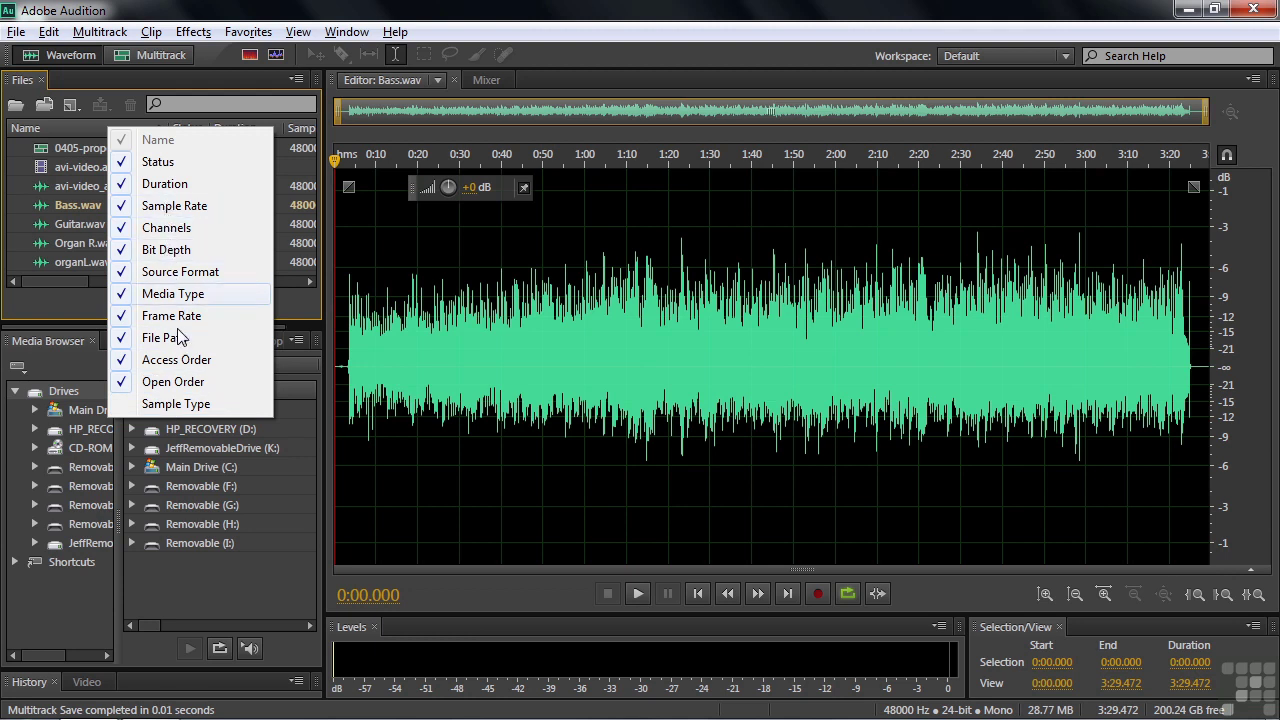
{"action": "left_click", "coordinate": [123, 205]}
{"action": "right_click", "coordinate": [125, 130]}
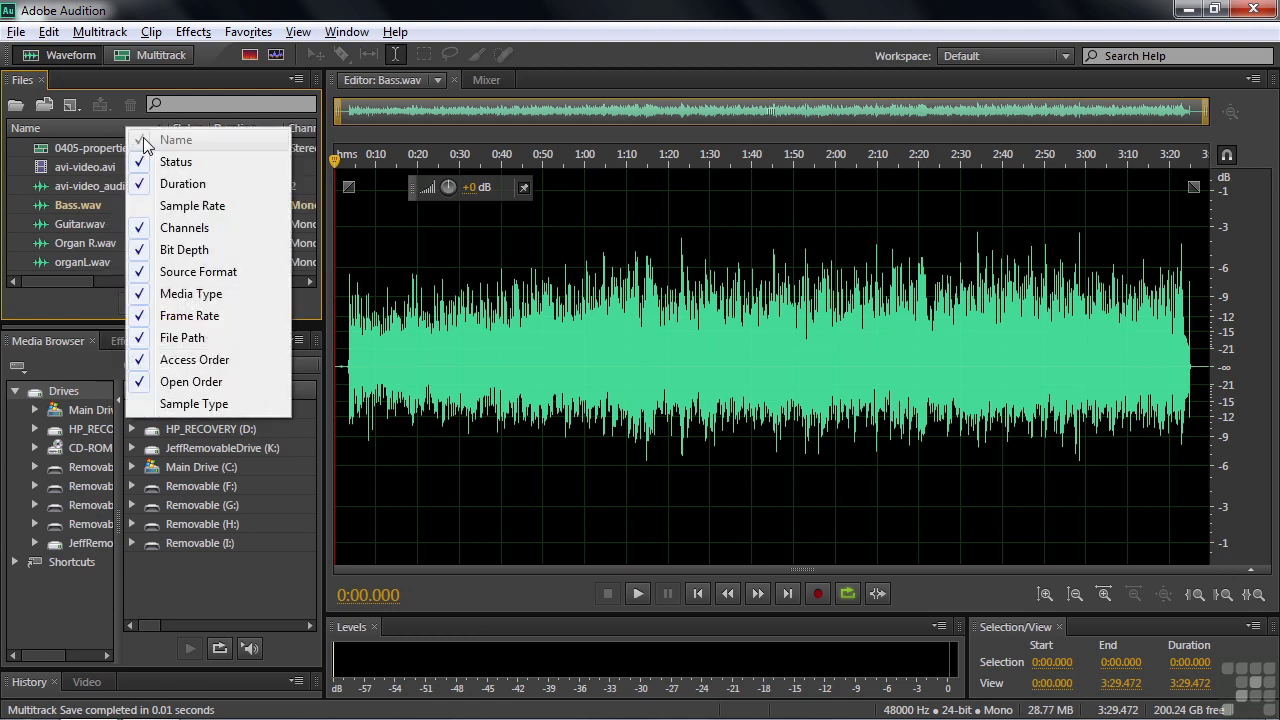
{"action": "left_click", "coordinate": [125, 228]}
{"action": "right_click", "coordinate": [112, 133]}
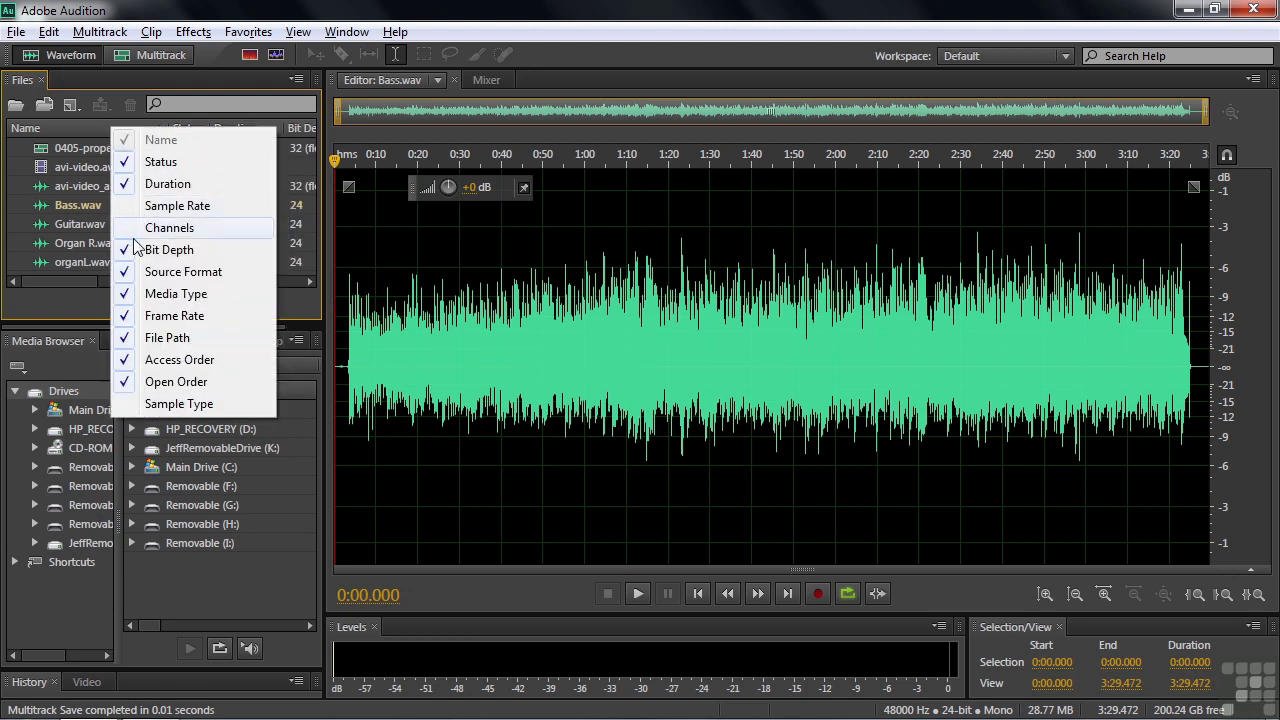
{"action": "left_click", "coordinate": [126, 249]}
{"action": "right_click", "coordinate": [104, 133]}
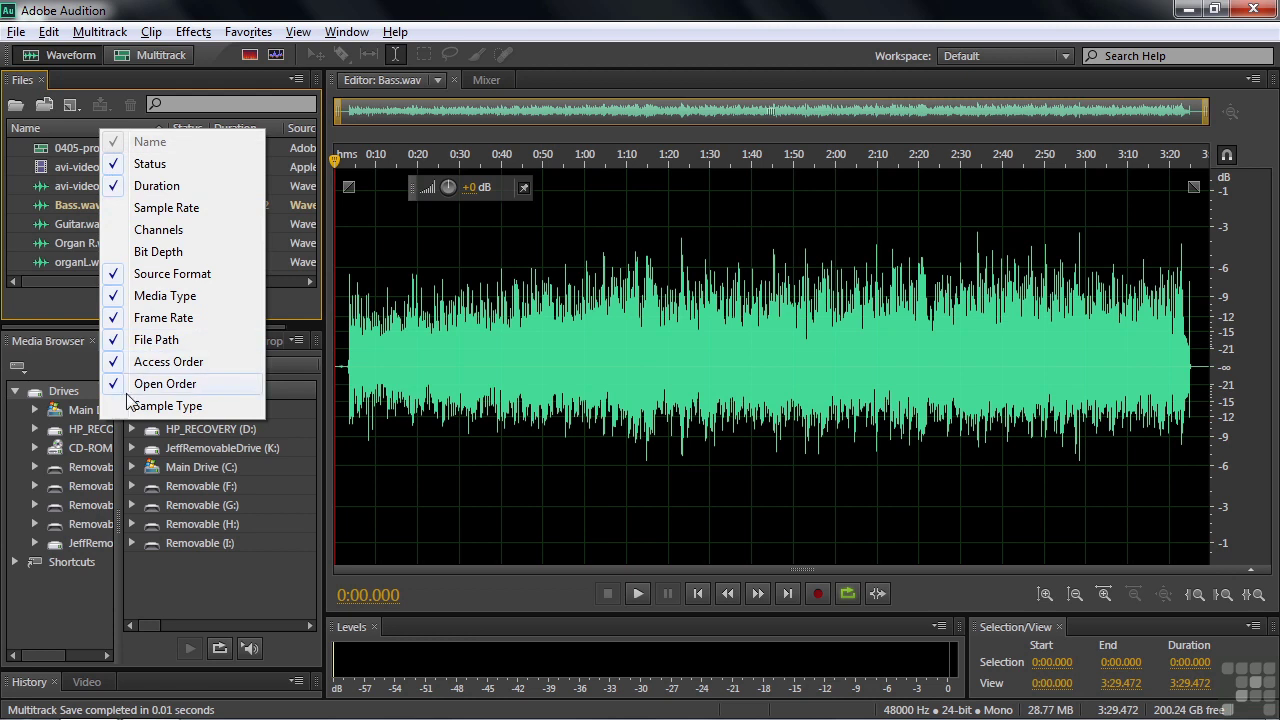
{"action": "left_click", "coordinate": [118, 406]}
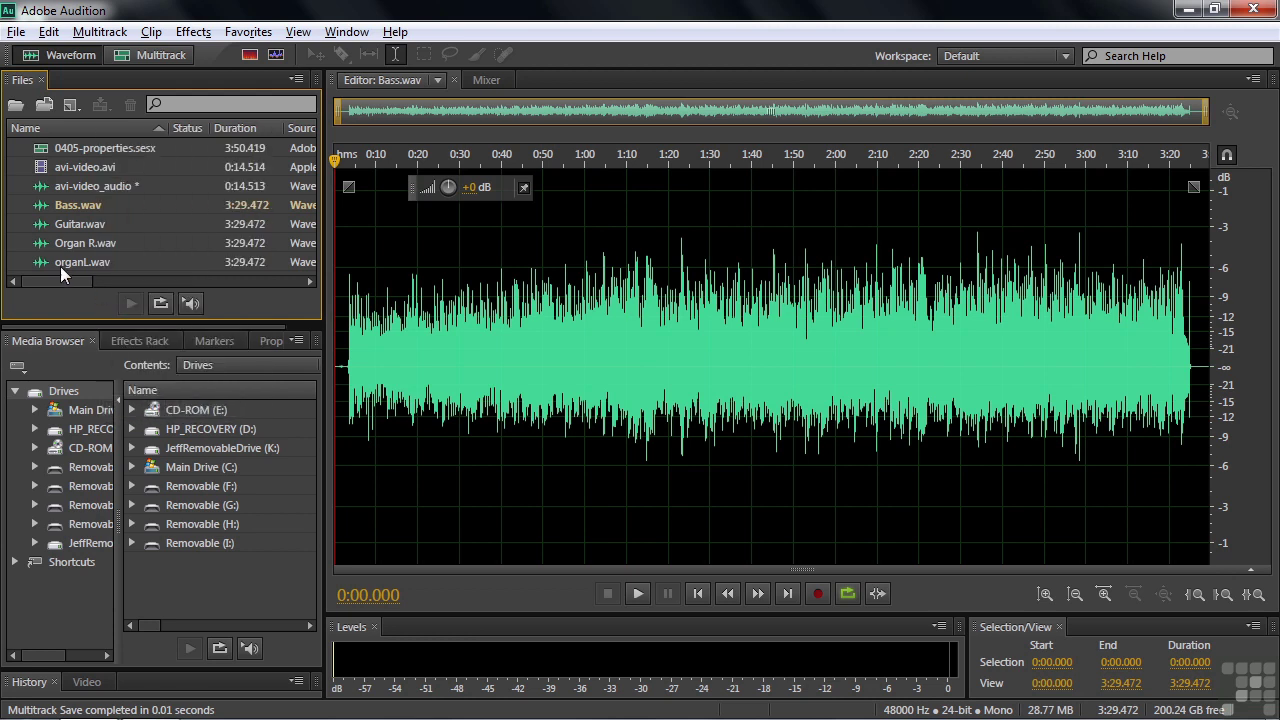
Widen the Files panel and place the Sample Type column directly after the Duration column.
{"action": "left_click_drag", "start_coordinate": [59, 280], "coordinate": [302, 294]}
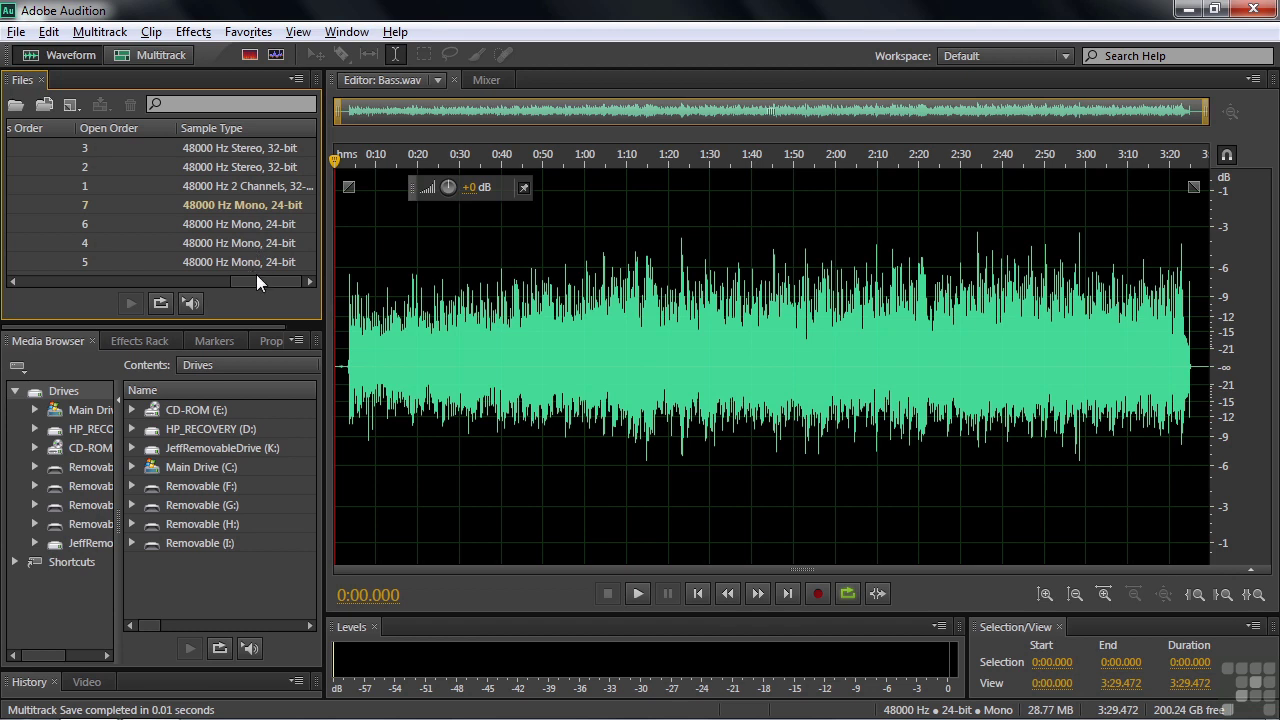
{"action": "mouse_move", "coordinate": [257, 277]}
{"action": "left_mouse_down"}
{"action": "mouse_move", "coordinate": [19, 284]}
{"action": "mouse_move", "coordinate": [62, 296]}
{"action": "mouse_move", "coordinate": [276, 289]}
{"action": "left_mouse_up"}
{"action": "left_click_drag", "start_coordinate": [326, 234], "coordinate": [873, 244]}
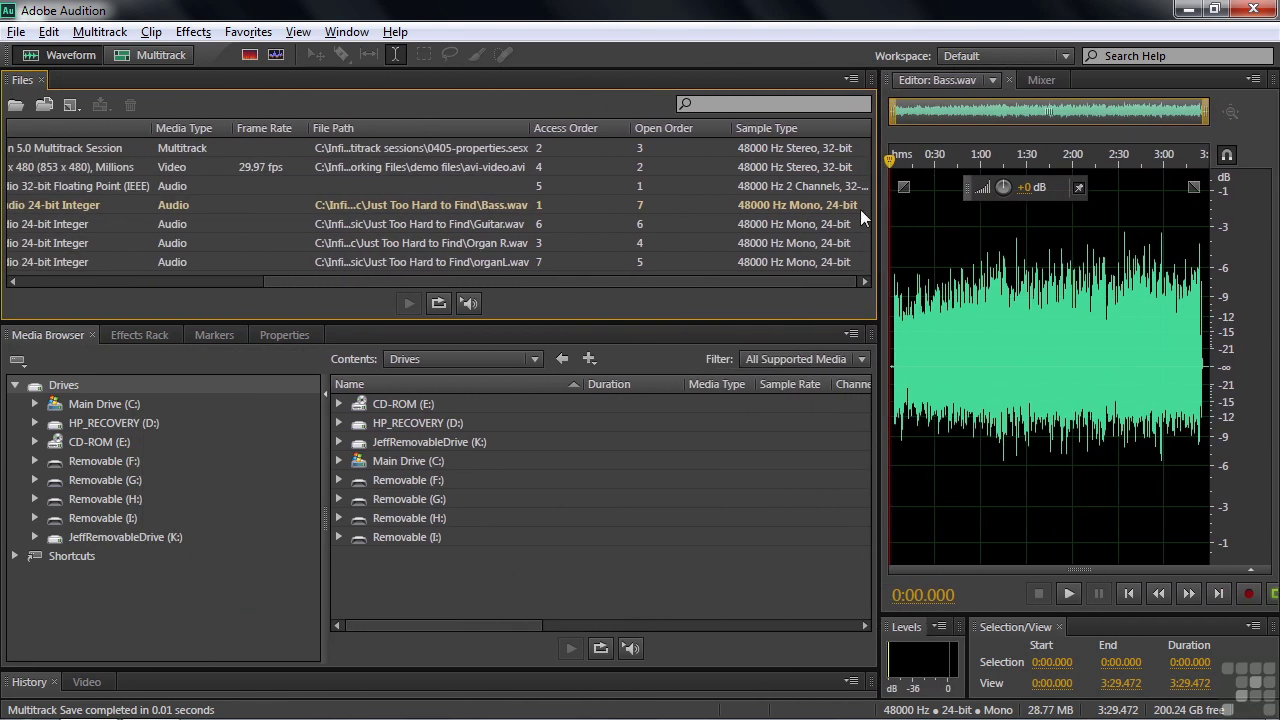
{"action": "left_click_drag", "start_coordinate": [828, 127], "coordinate": [236, 127]}
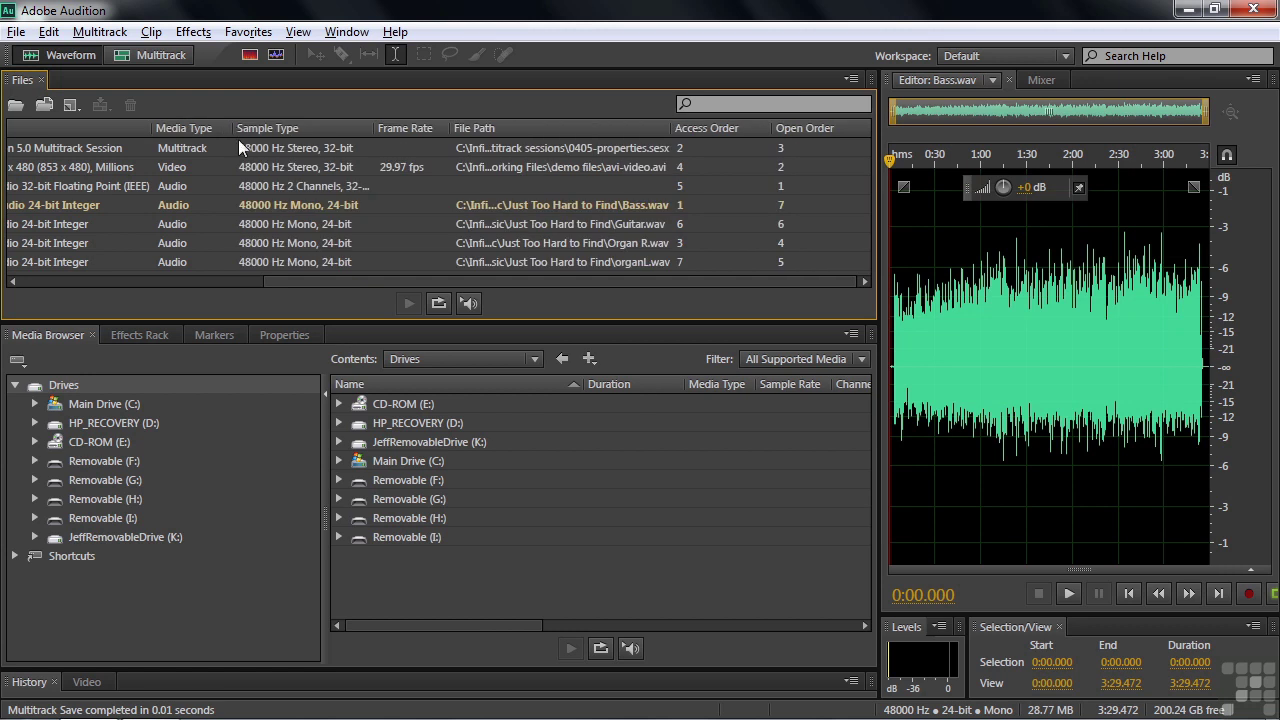
{"action": "left_click_drag", "start_coordinate": [279, 280], "coordinate": [45, 280]}
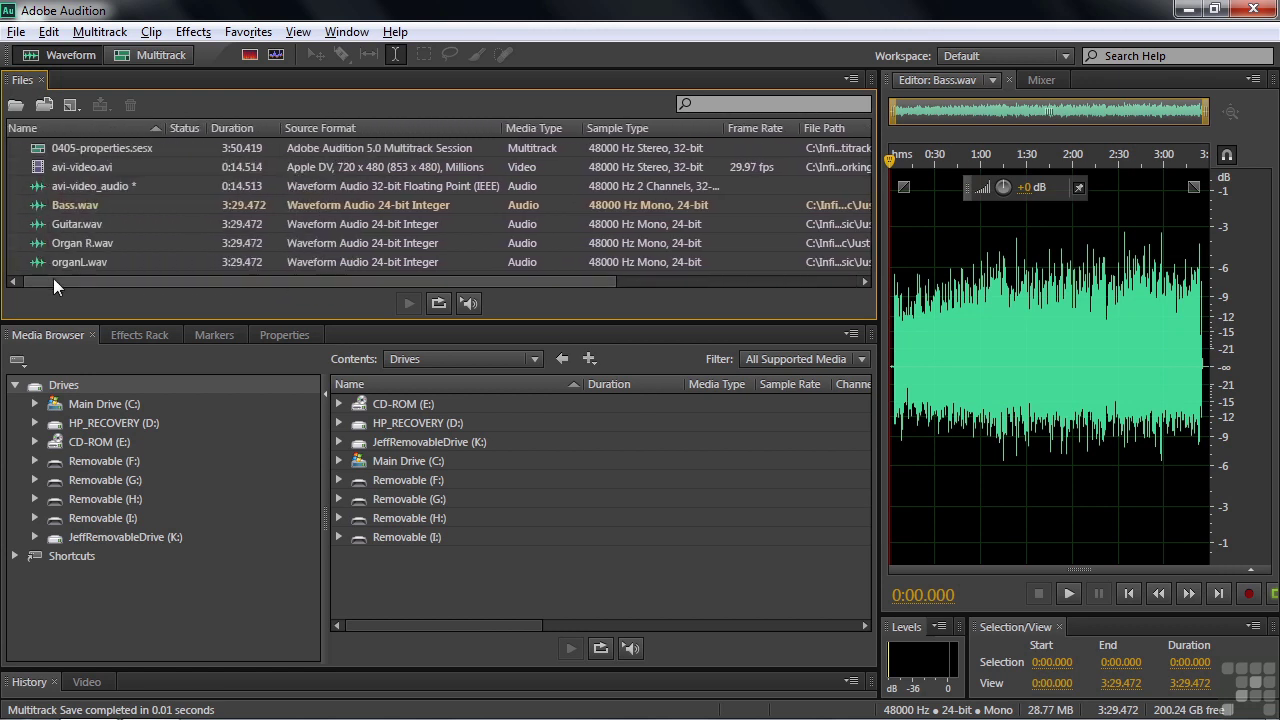
{"action": "left_click_drag", "start_coordinate": [643, 131], "coordinate": [331, 151]}
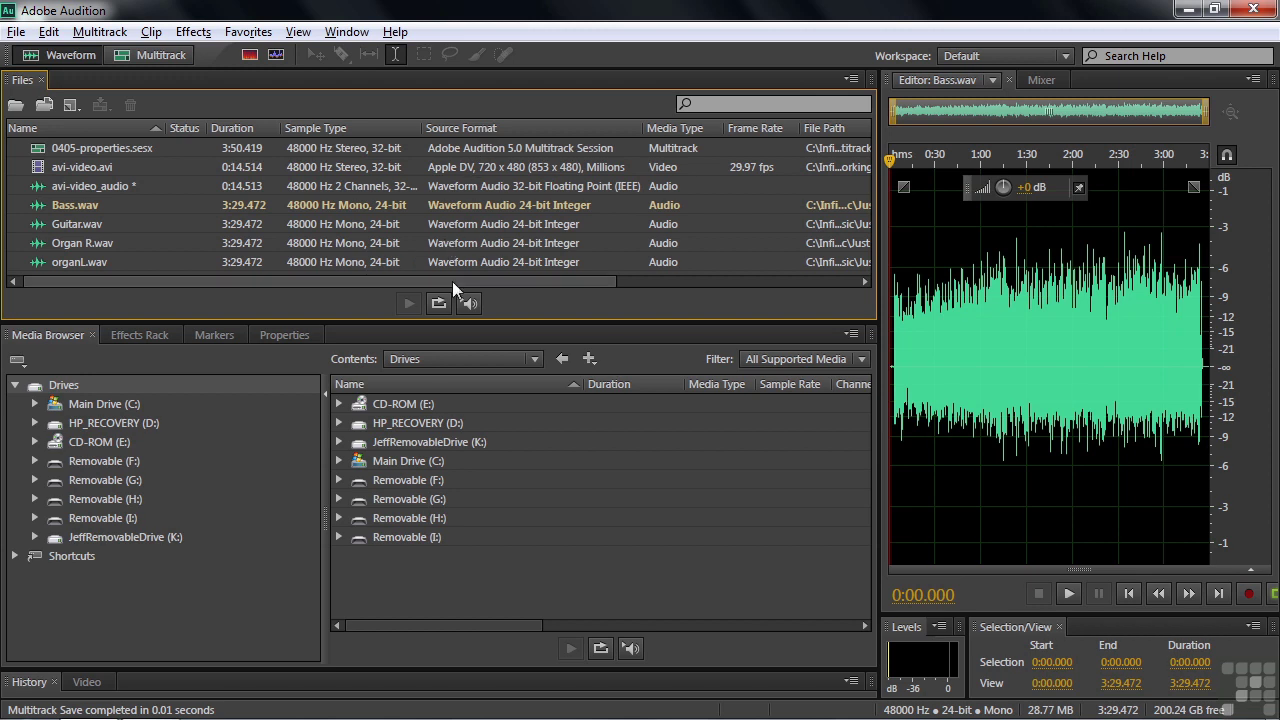
Sort the file list by Name in descending and ascending order, and by Duration in descending order.
{"action": "left_click_drag", "start_coordinate": [474, 283], "coordinate": [668, 300]}
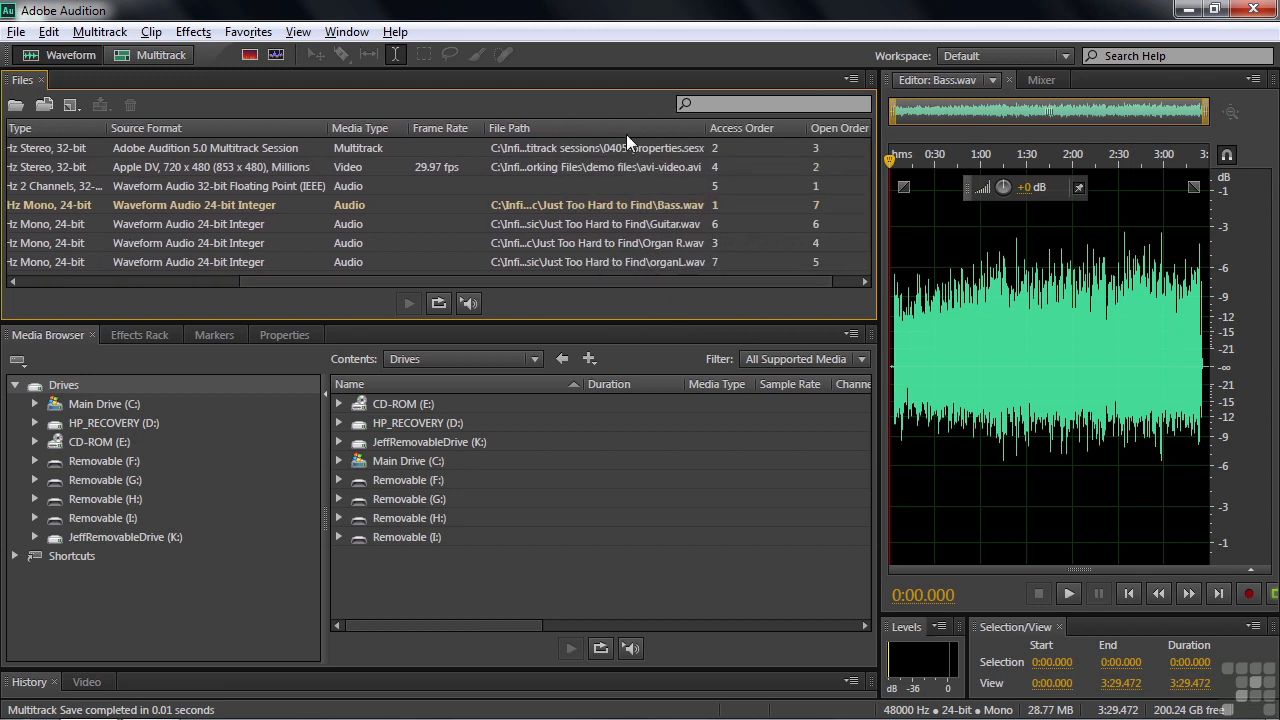
{"action": "left_click_drag", "start_coordinate": [498, 283], "coordinate": [236, 295]}
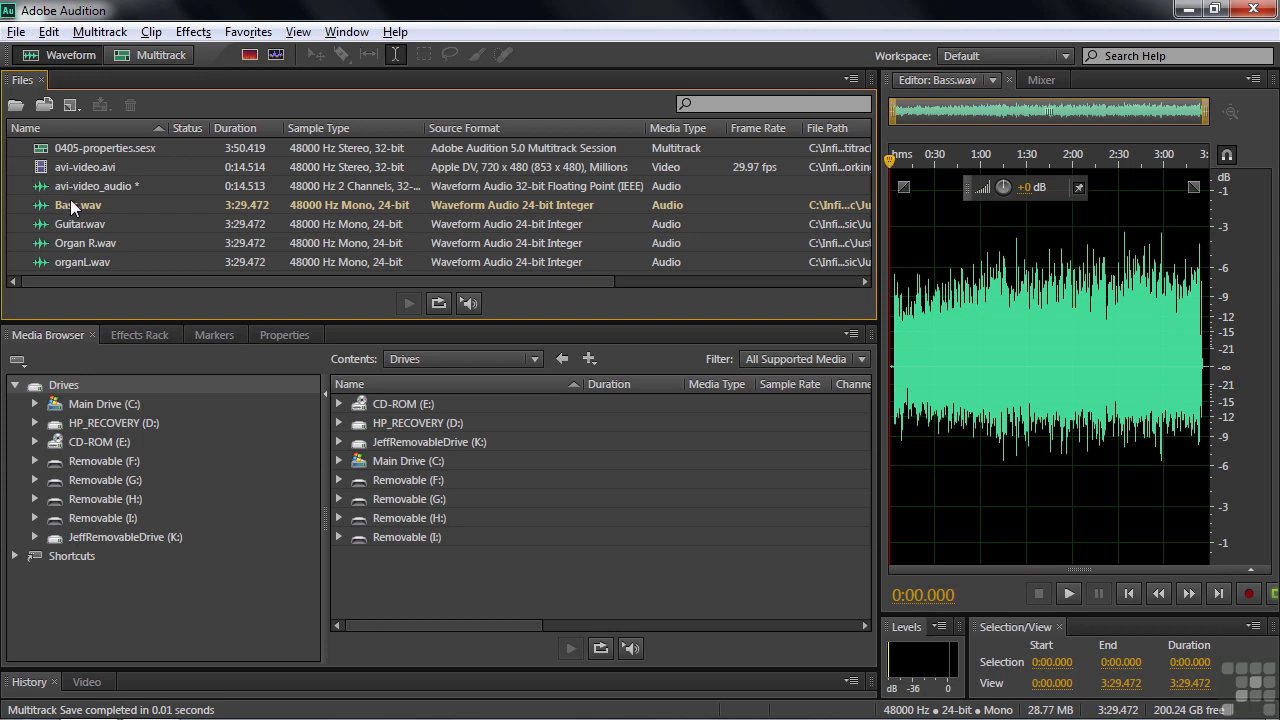
{"action": "mouse_move", "coordinate": [138, 281]}
{"action": "left_mouse_down"}
{"action": "mouse_move", "coordinate": [445, 285]}
{"action": "mouse_move", "coordinate": [350, 273]}
{"action": "mouse_move", "coordinate": [368, 276]}
{"action": "mouse_move", "coordinate": [116, 288]}
{"action": "left_mouse_up"}
{"action": "left_click", "coordinate": [62, 128]}
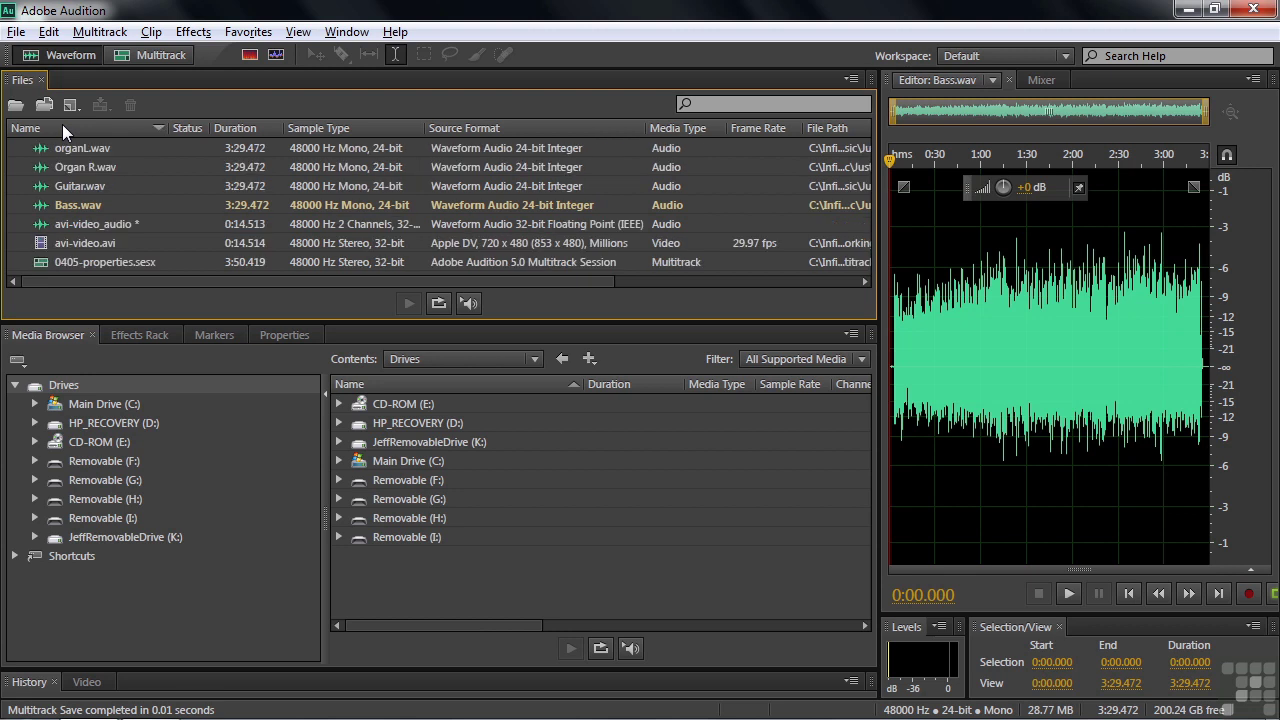
{"action": "left_click", "coordinate": [62, 128]}
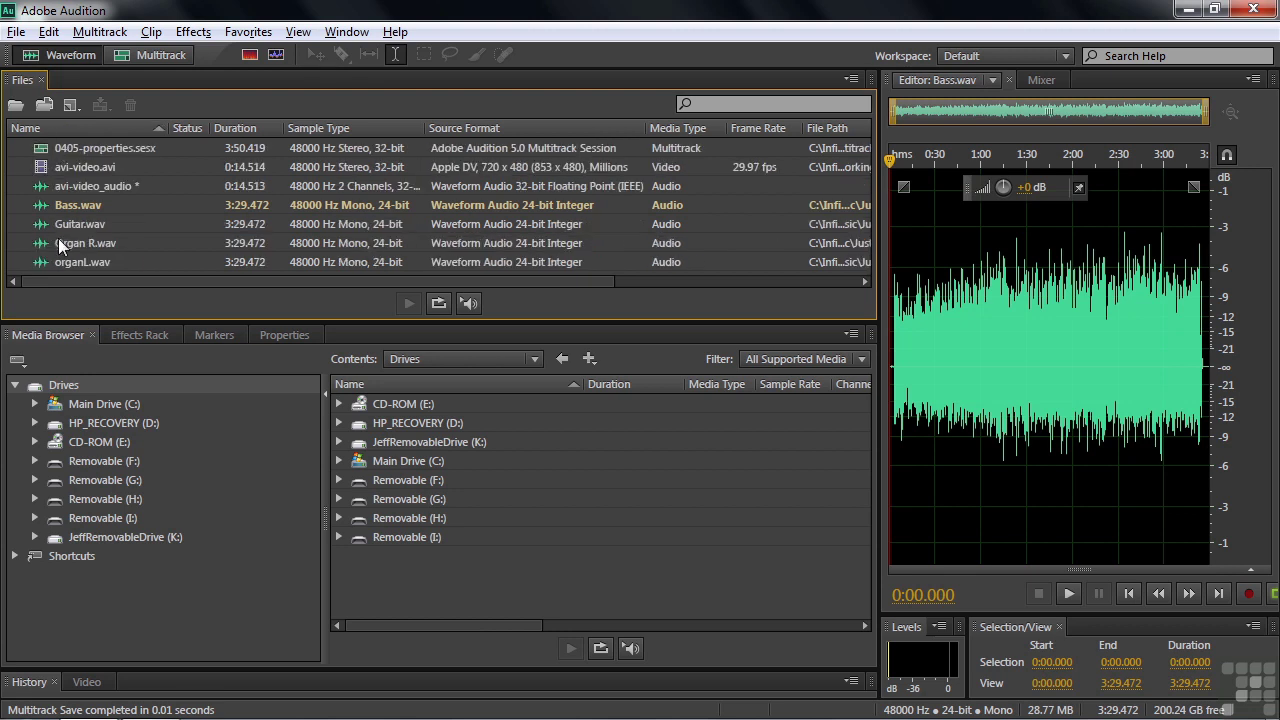
{"action": "left_click", "coordinate": [247, 125]}
{"action": "left_click", "coordinate": [247, 125]}
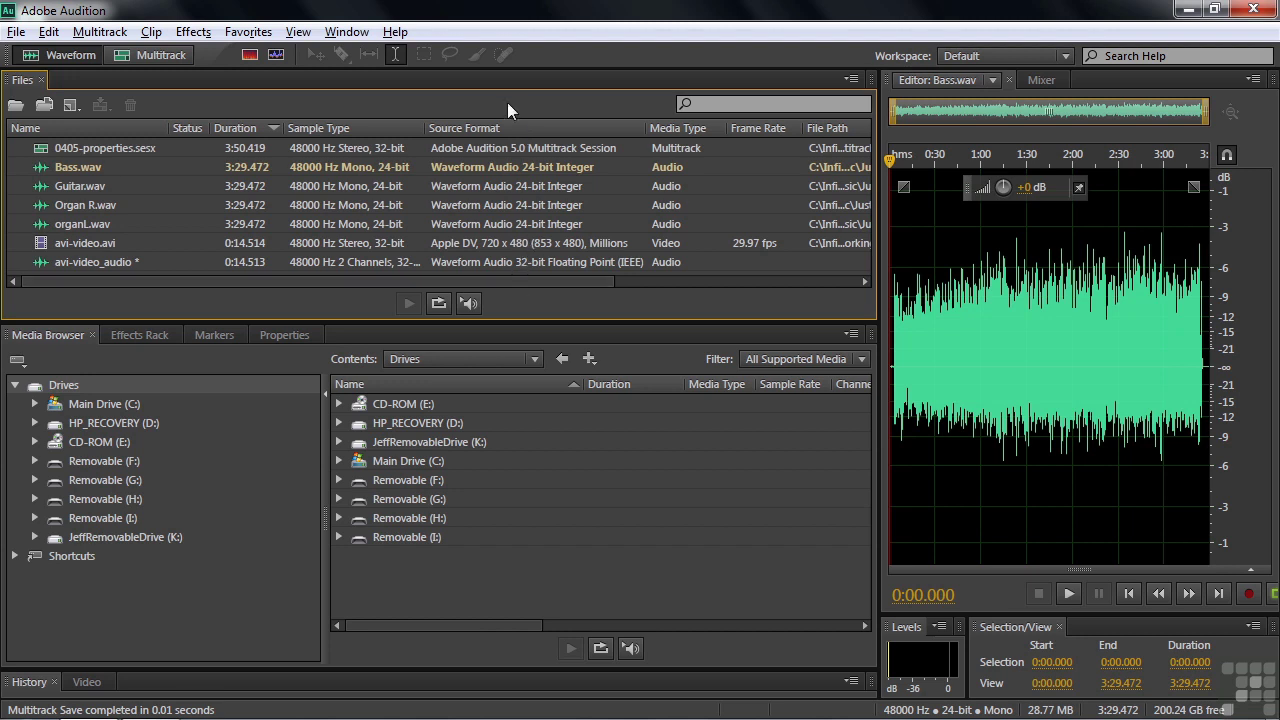
Sort the file list in descending order by Source Format, and by File Path.
{"action": "left_click", "coordinate": [504, 128]}
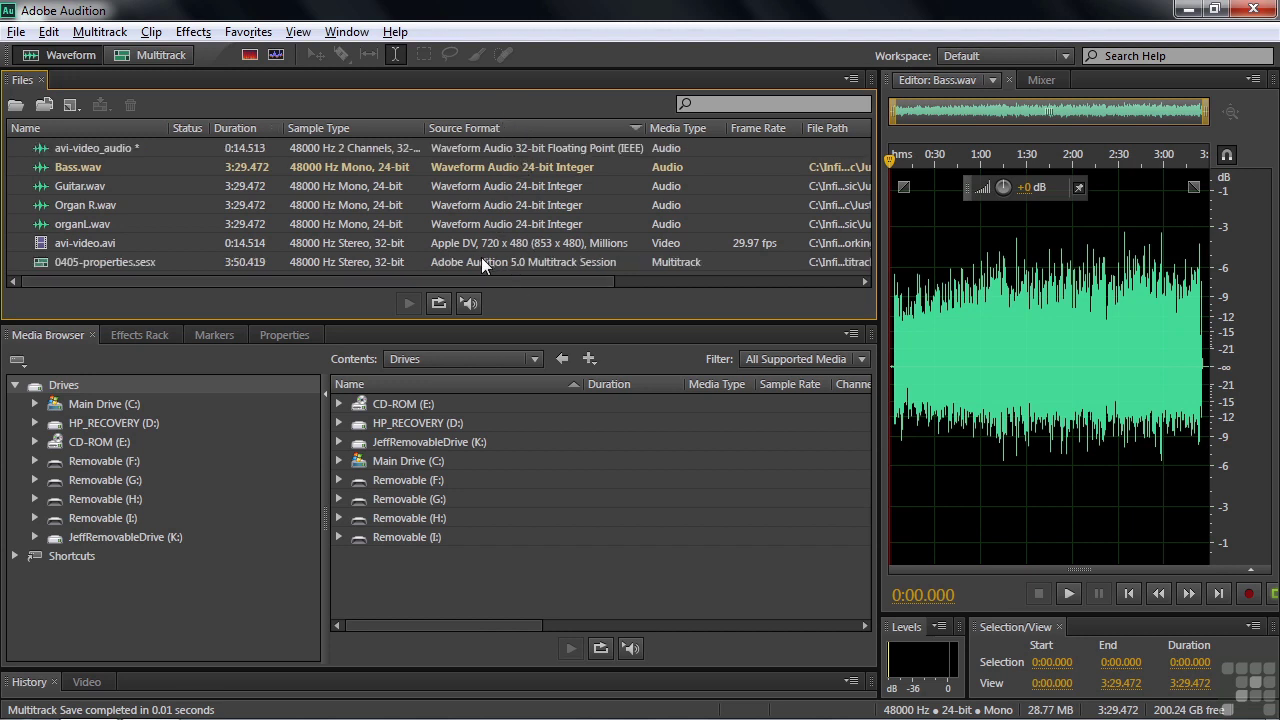
{"action": "left_click_drag", "start_coordinate": [499, 281], "coordinate": [679, 281]}
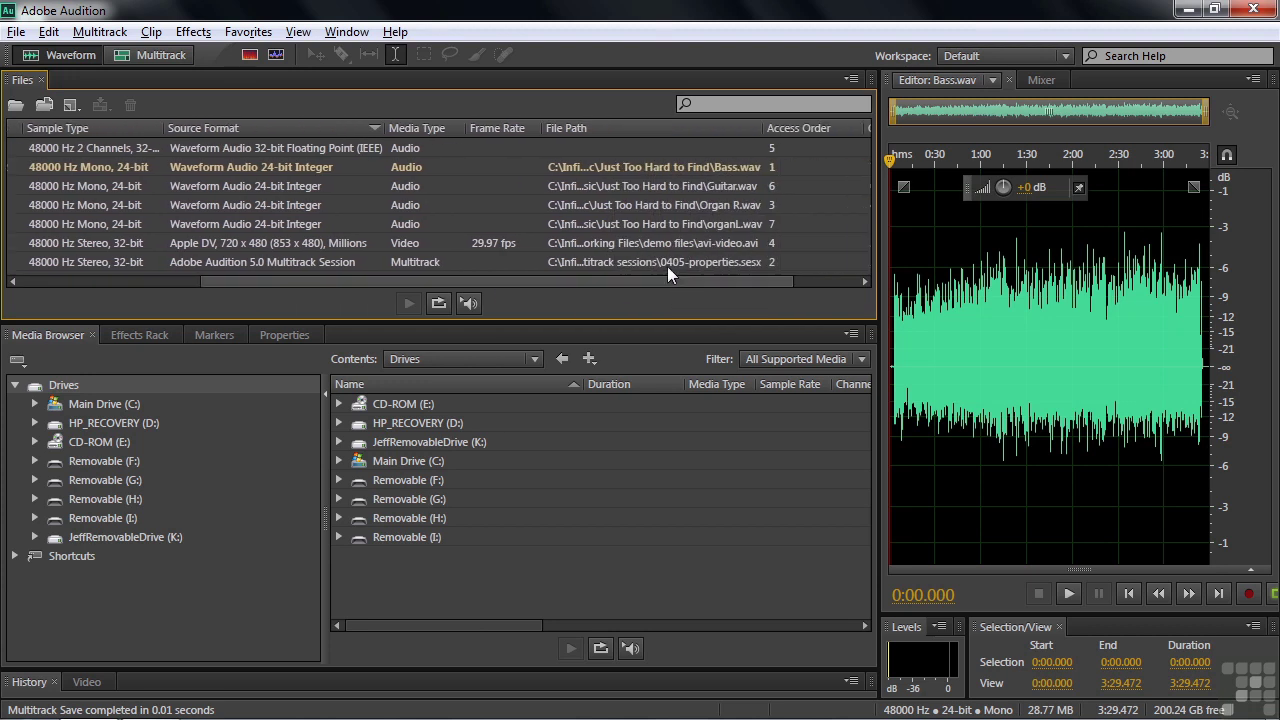
{"action": "left_click", "coordinate": [651, 129]}
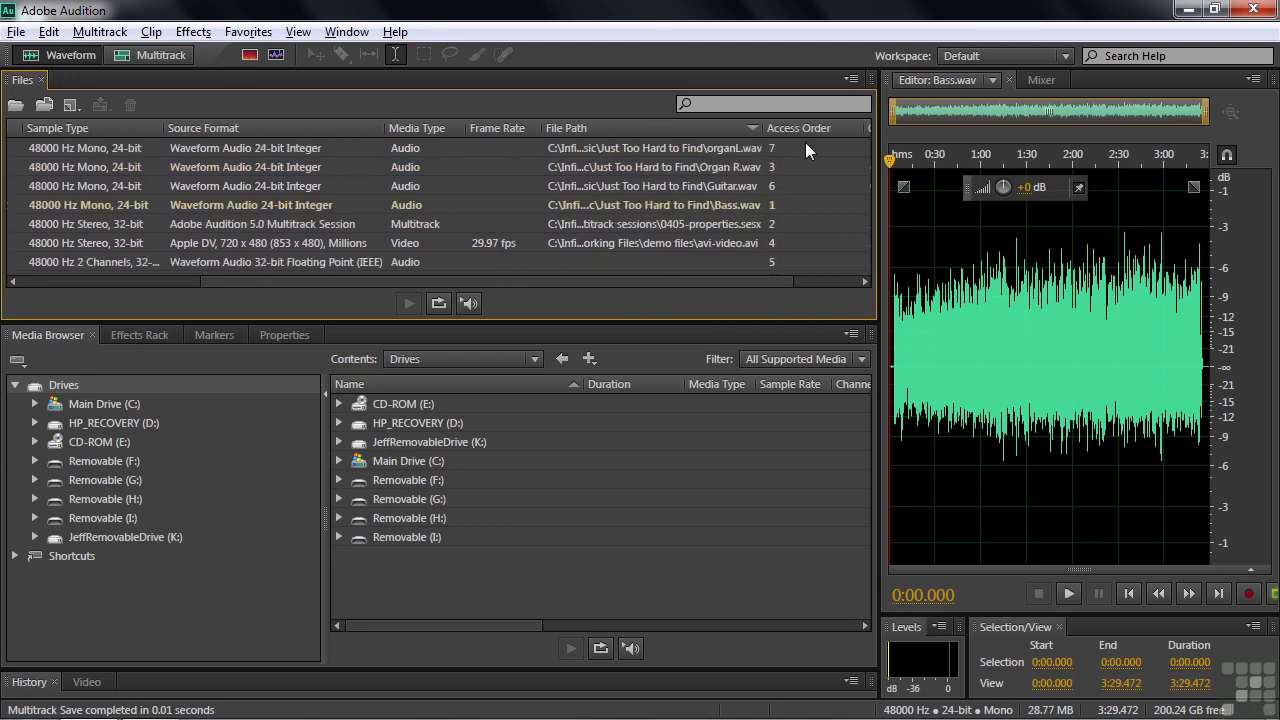
{"action": "left_click_drag", "start_coordinate": [648, 281], "coordinate": [764, 284]}
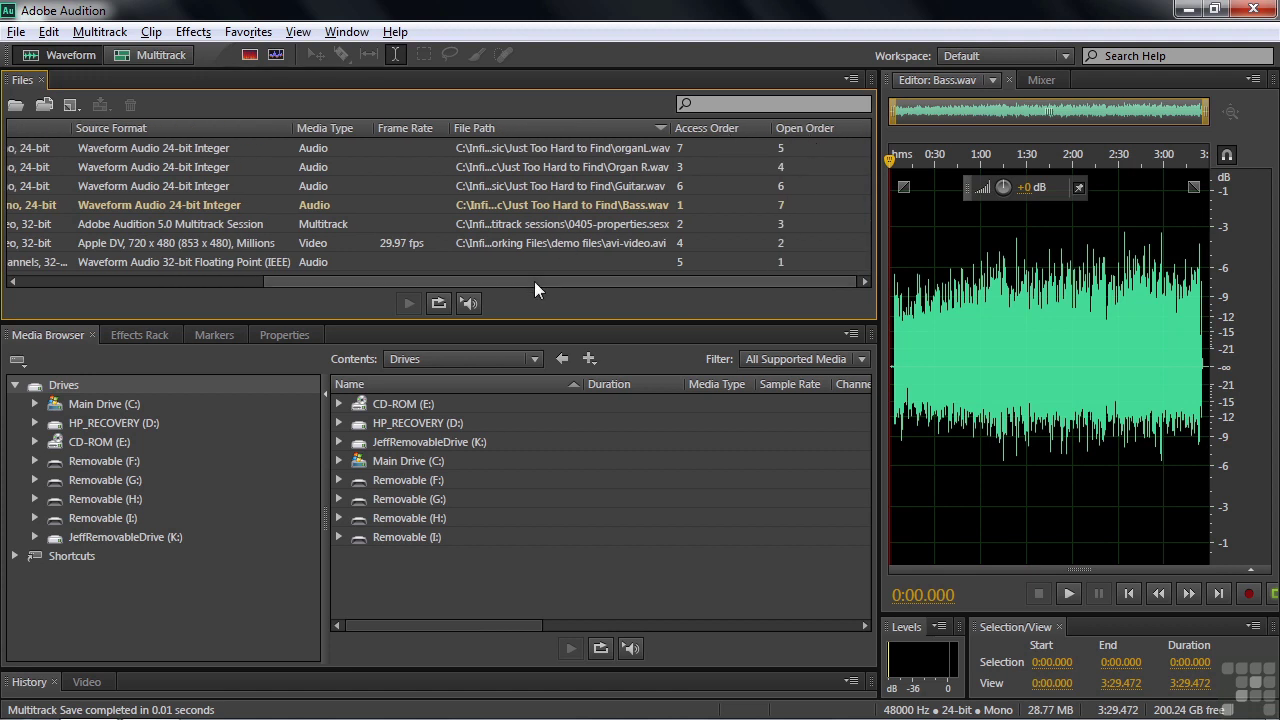
{"action": "left_click_drag", "start_coordinate": [536, 281], "coordinate": [125, 278]}
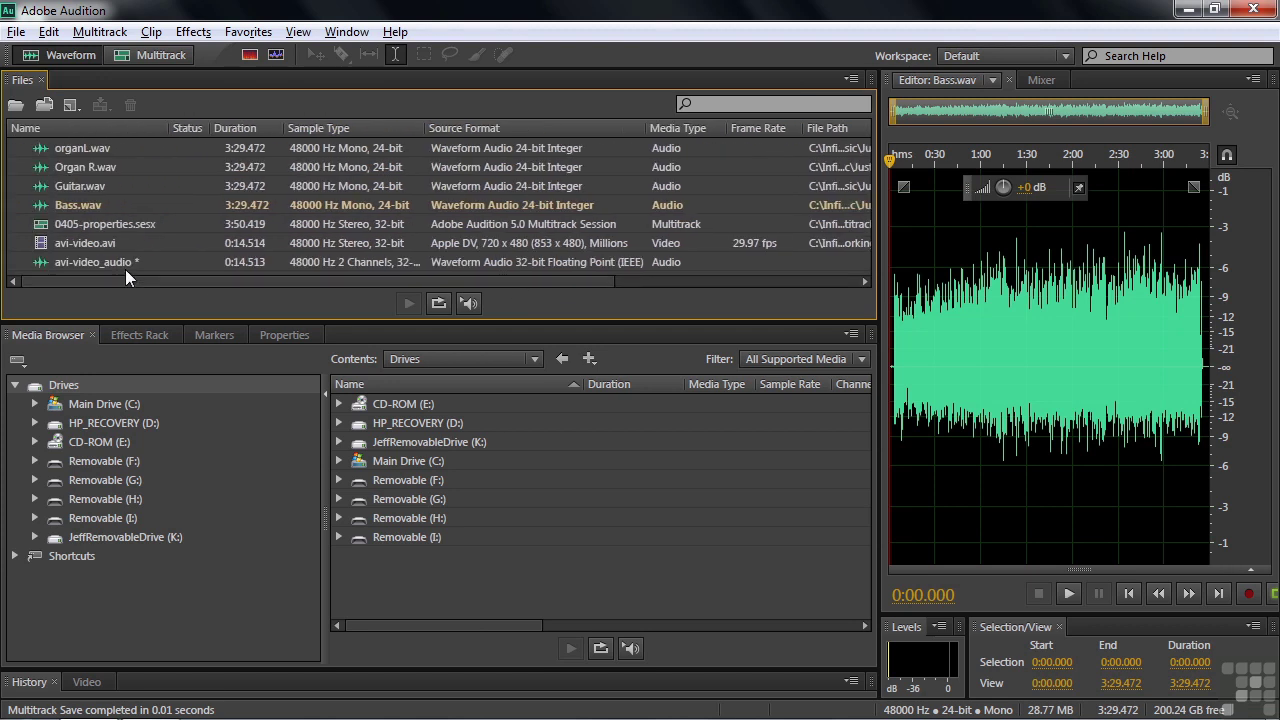
Sort the file list by Name in ascending order and narrow the Files panel back down.
{"action": "left_click", "coordinate": [101, 131]}
{"action": "left_click", "coordinate": [101, 131]}
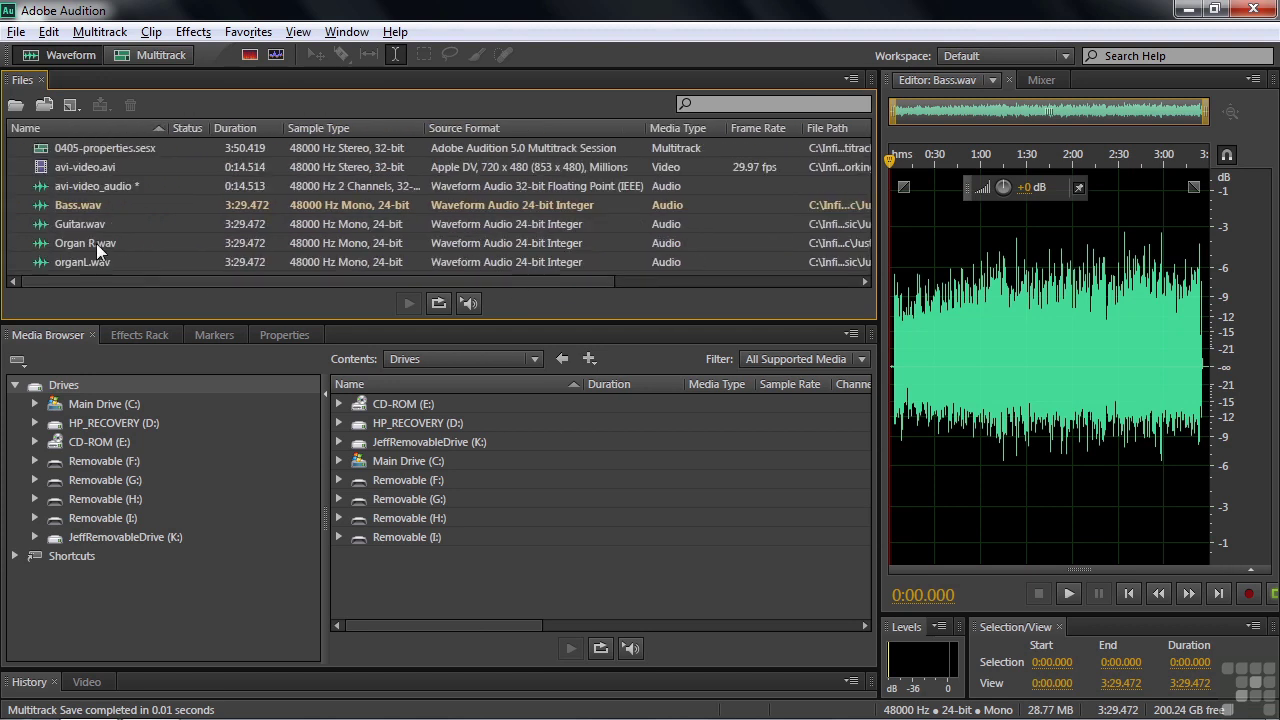
{"action": "left_click_drag", "start_coordinate": [877, 205], "coordinate": [335, 224]}
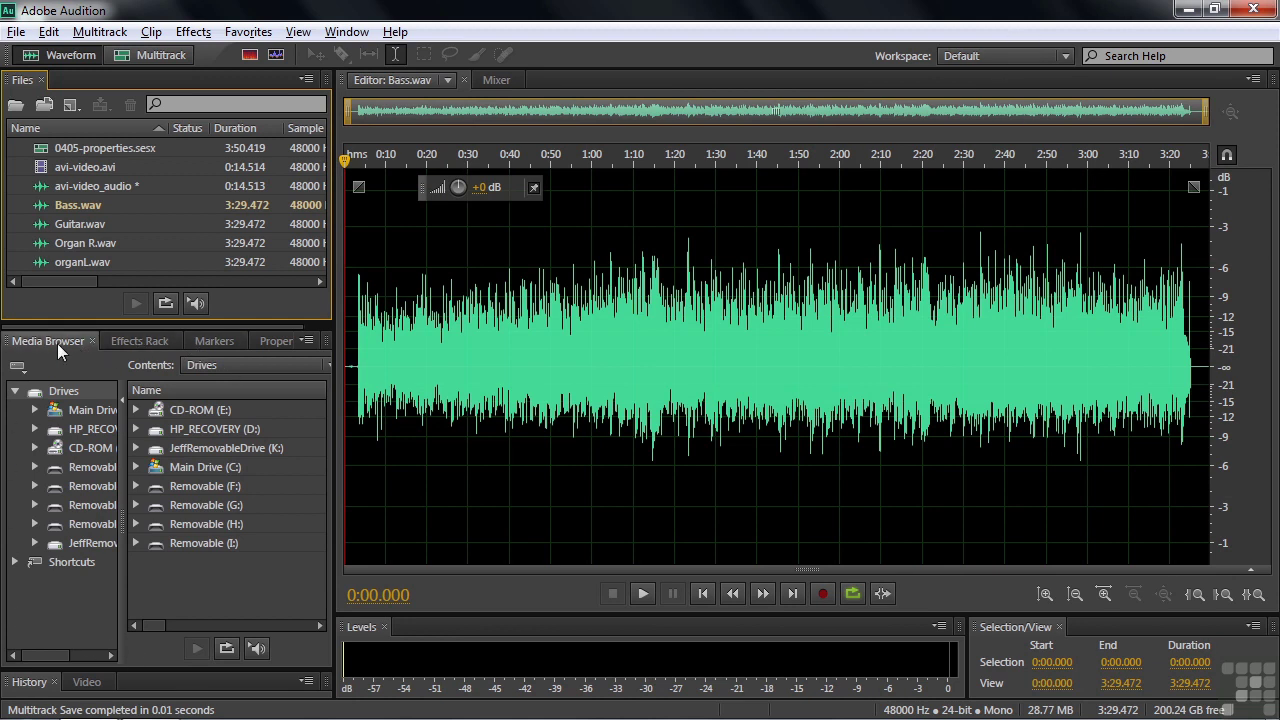
Show the Properties panel and select Bass.wav in the file list.
{"action": "left_click", "coordinate": [271, 338]}
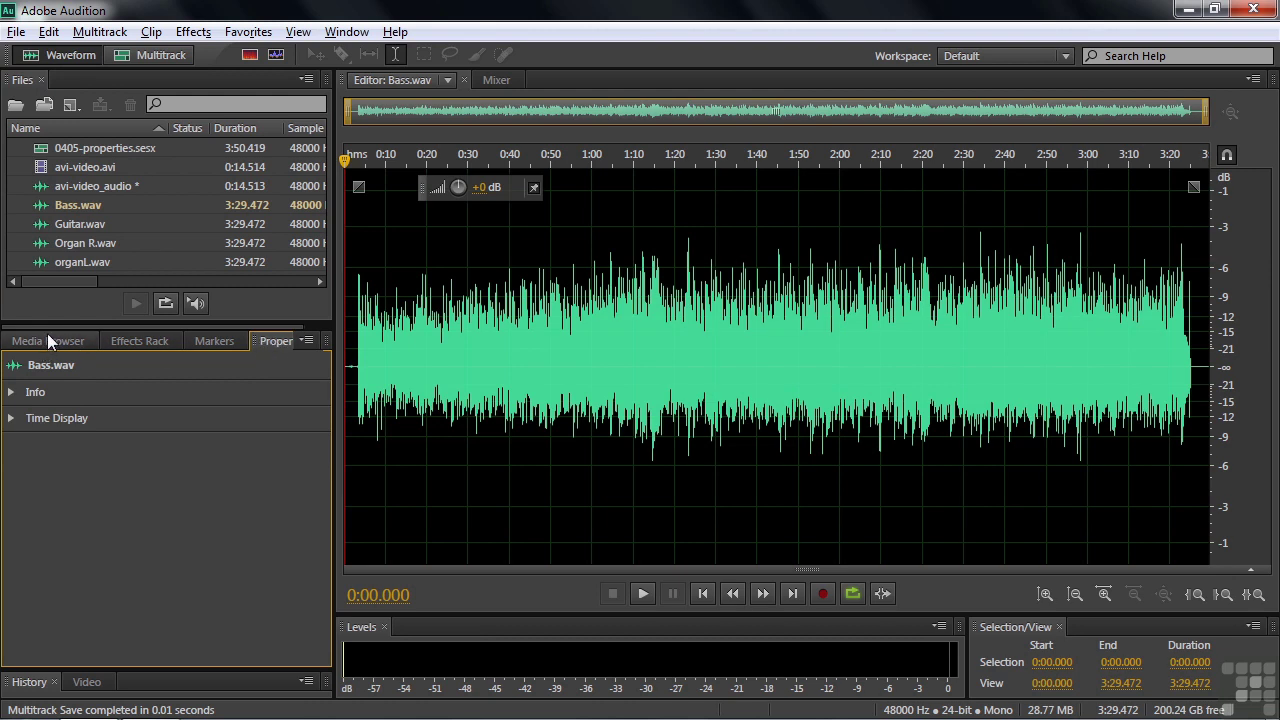
{"action": "left_click", "coordinate": [334, 35]}
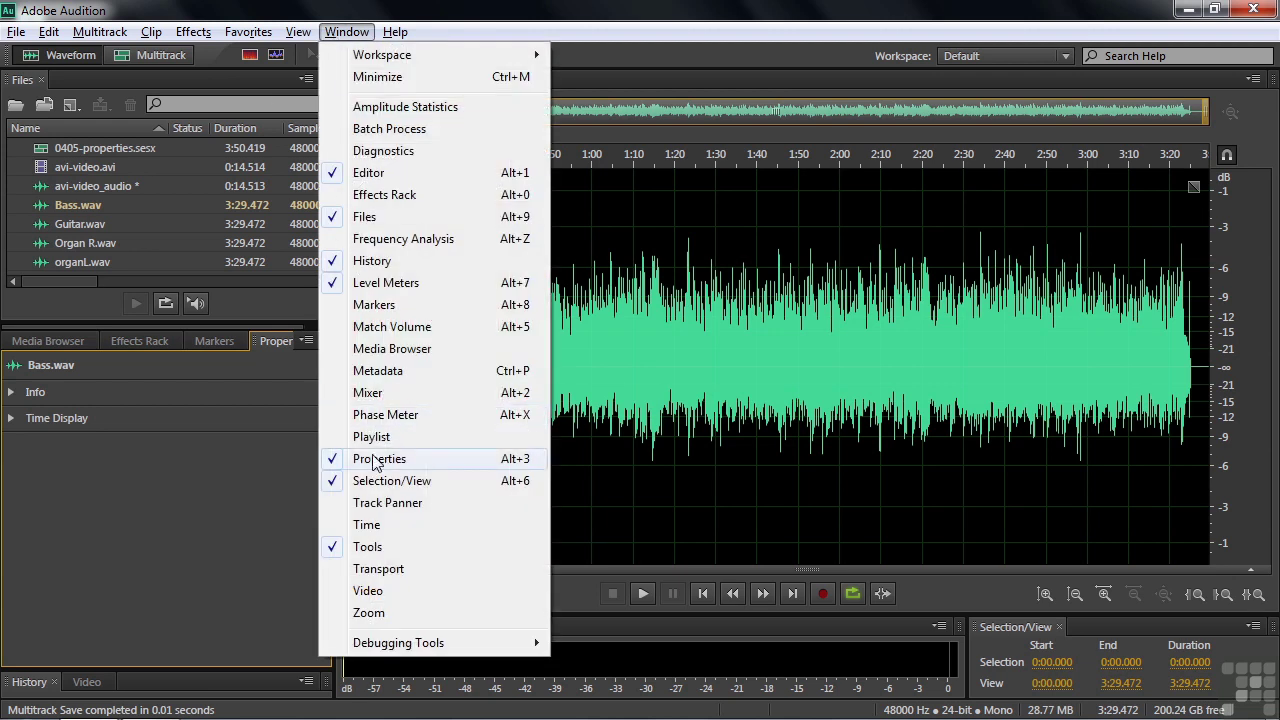
{"action": "left_click", "coordinate": [170, 458]}
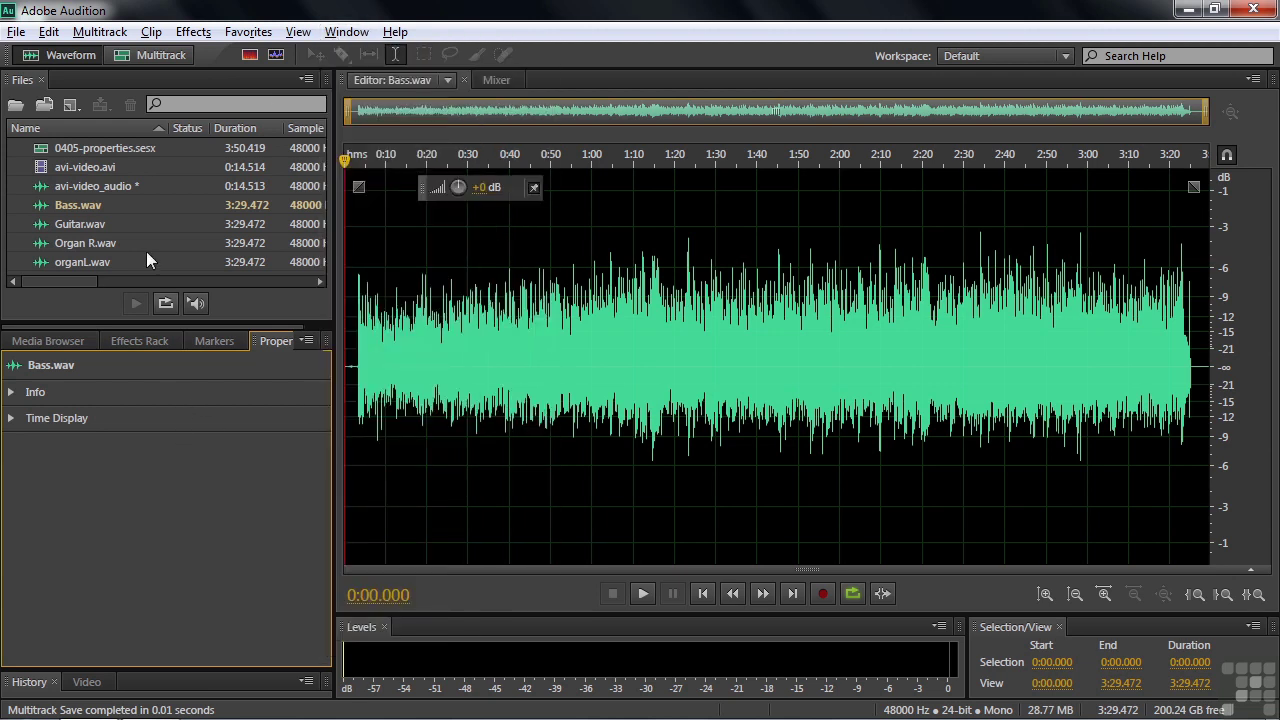
{"action": "left_click", "coordinate": [54, 204]}
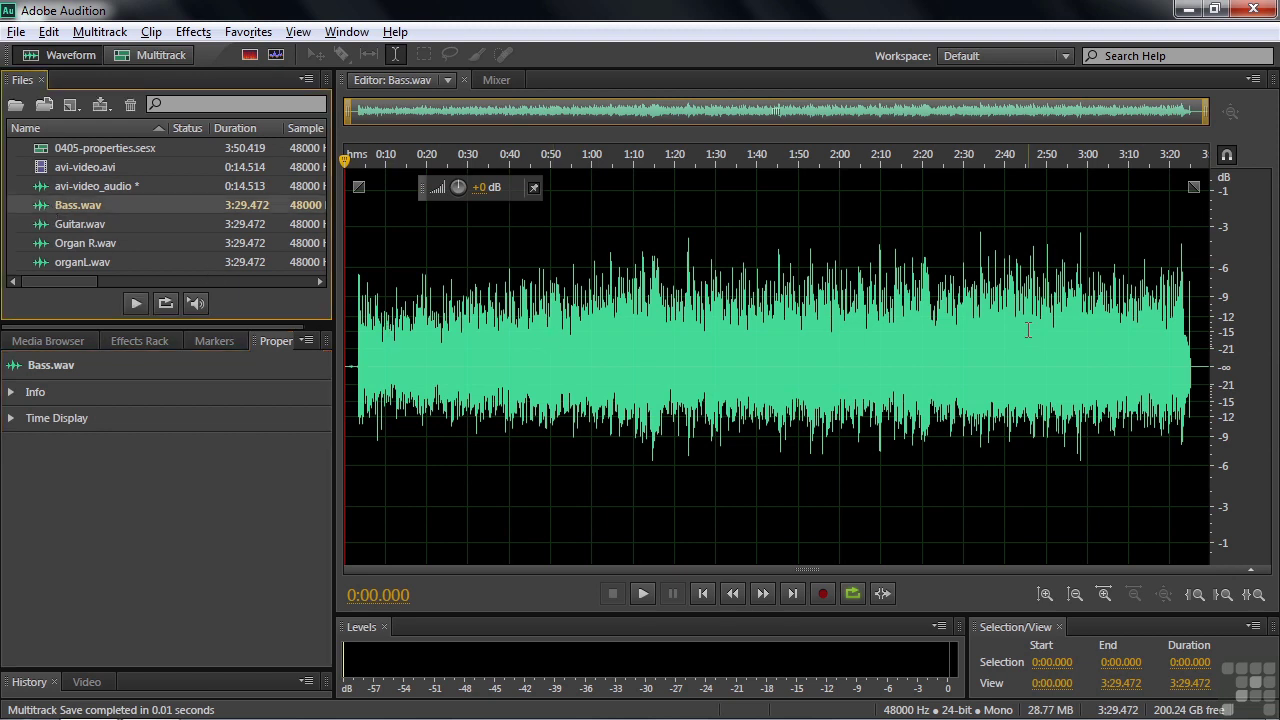
View the spectral pitch and spectral frequency displays of Bass.wav, and return to the plain waveform.
{"action": "left_click", "coordinate": [250, 56]}
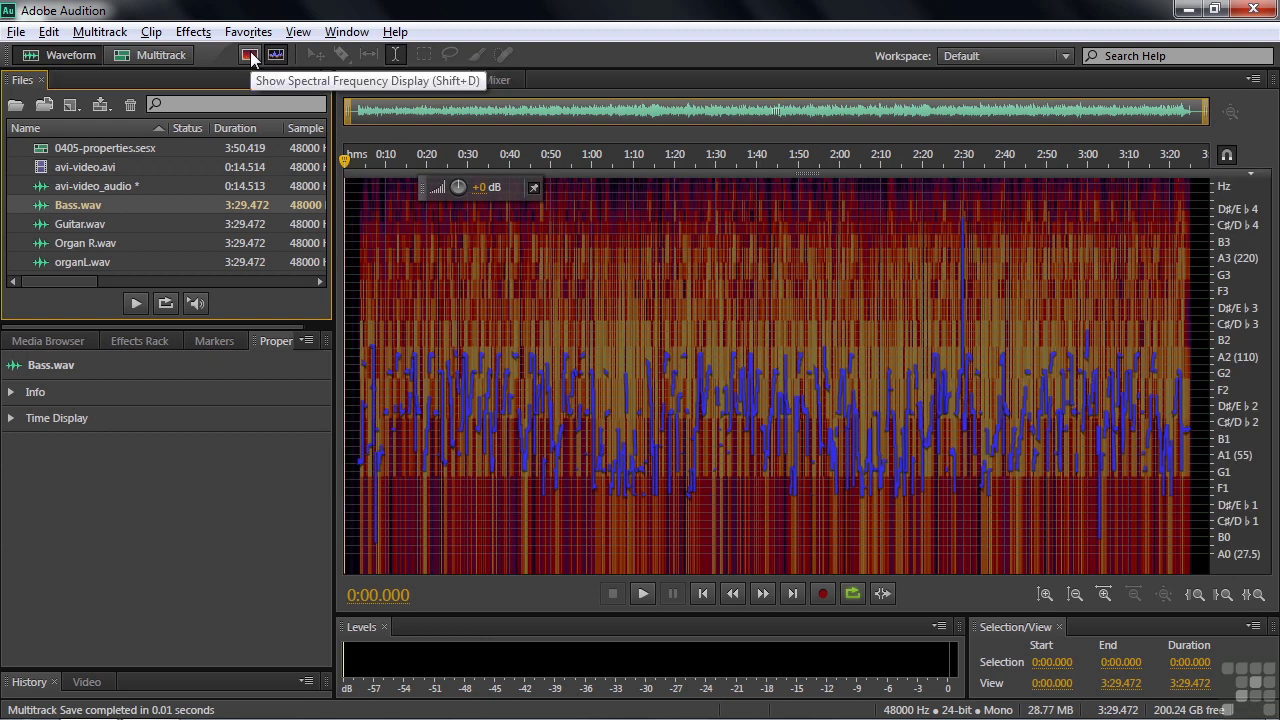
{"action": "left_click", "coordinate": [250, 56]}
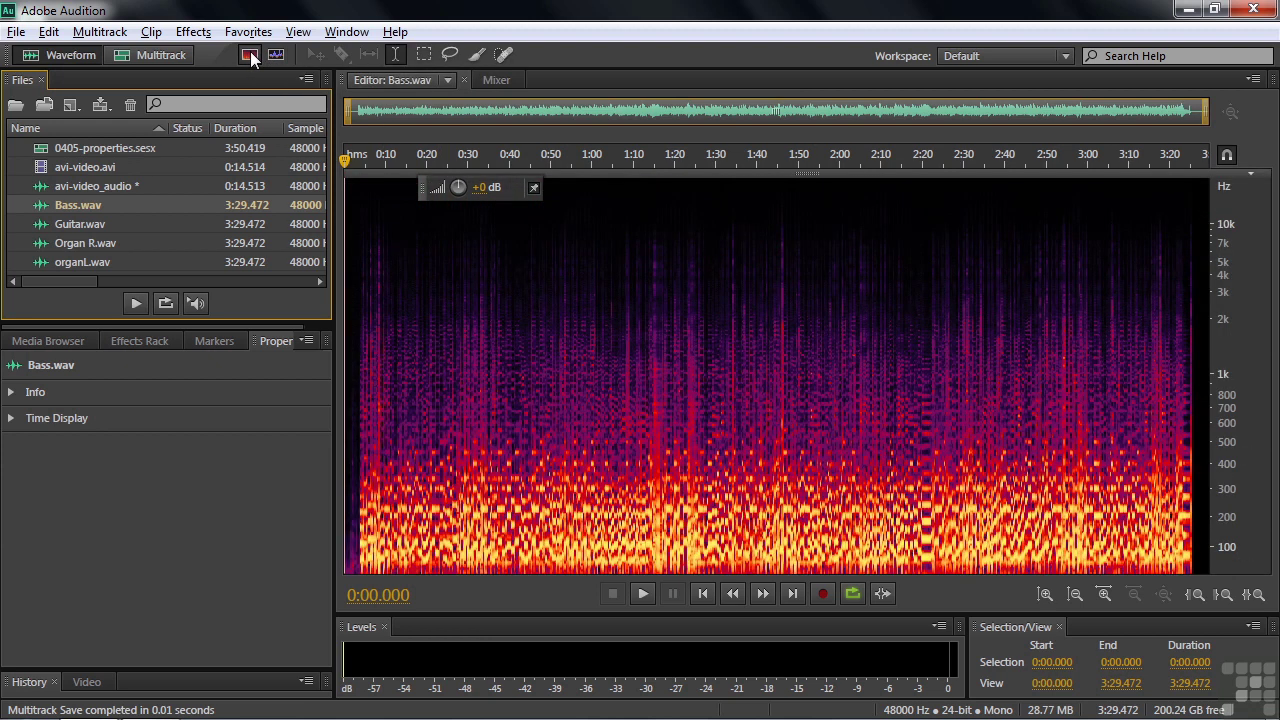
{"action": "left_click", "coordinate": [247, 56]}
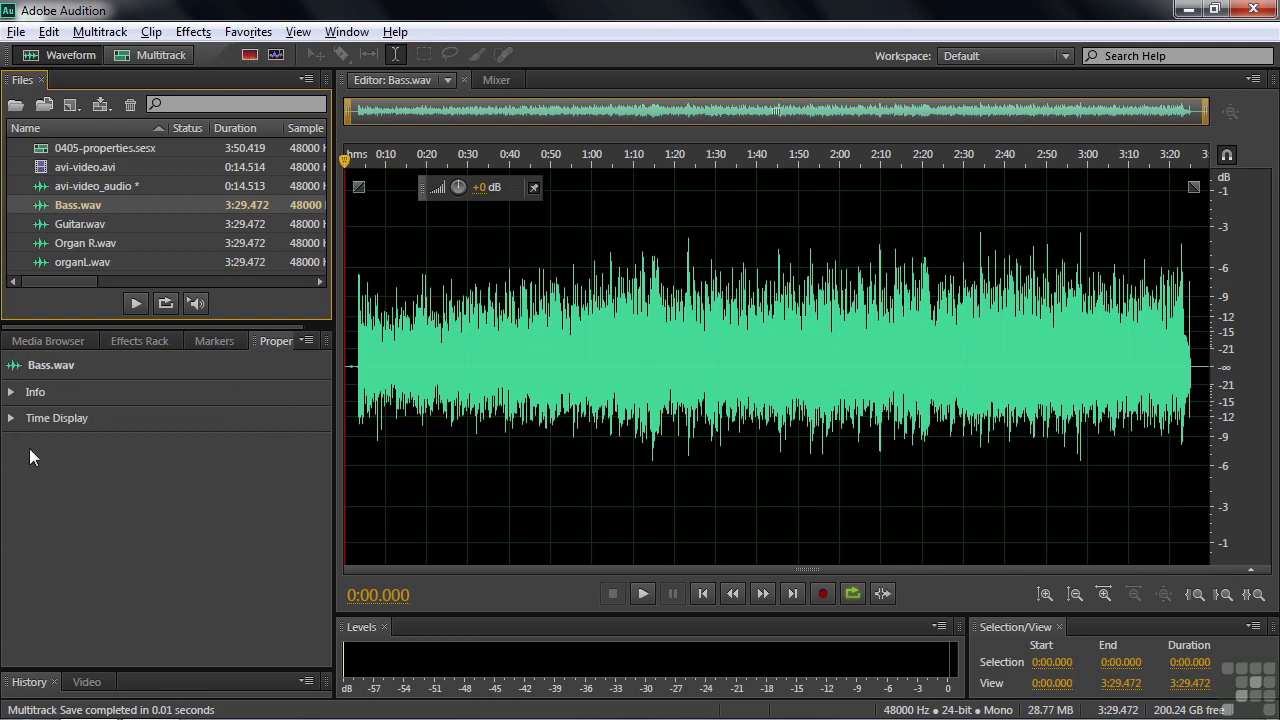
Expand the Info section of the file properties and open avi-video_audio in the editor.
{"action": "left_click", "coordinate": [11, 393]}
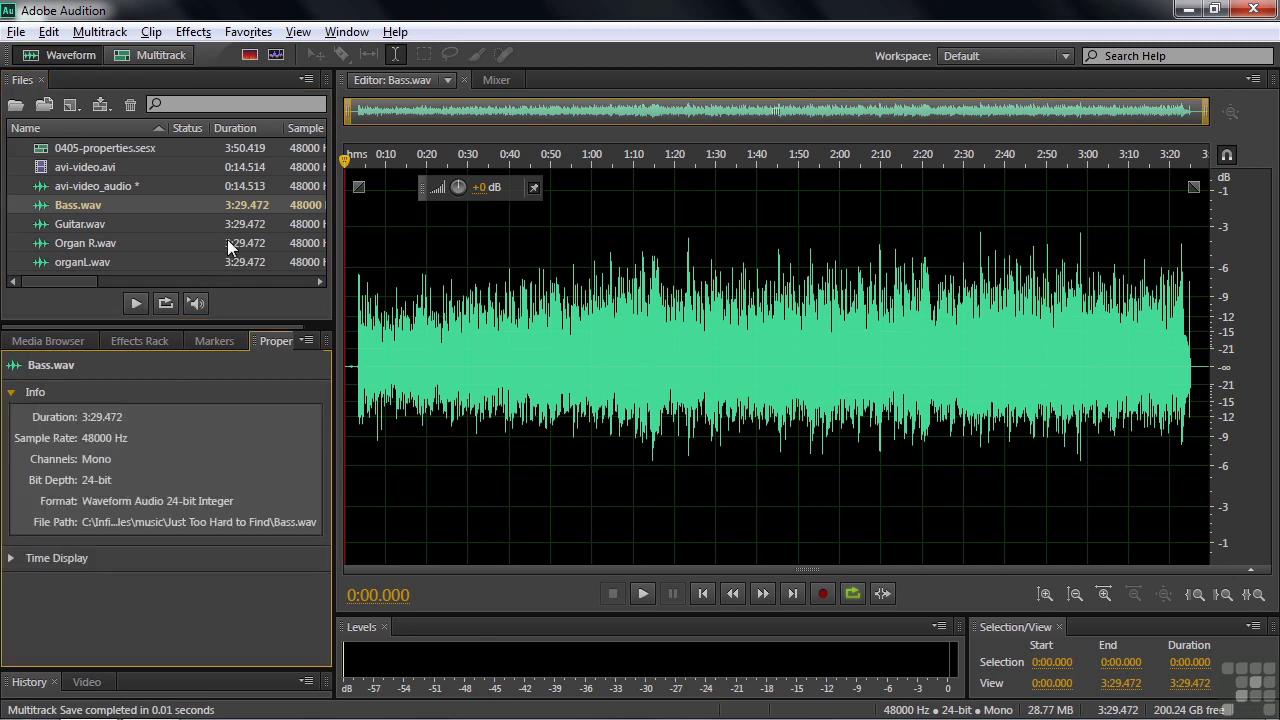
{"action": "left_click", "coordinate": [88, 186]}
{"action": "double_click", "coordinate": [88, 186]}
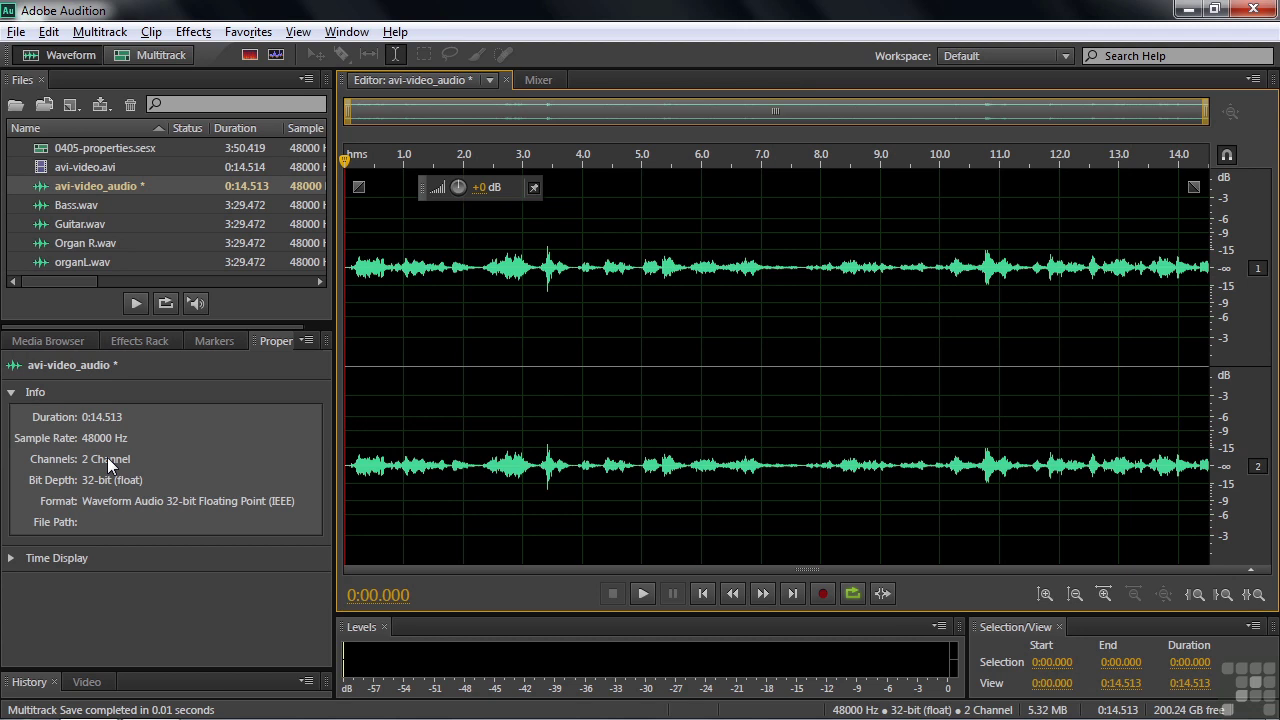
Open Bass.wav and then Guitar.wav in the editor, and expand the Time Display section of Guitar.wav's properties.
{"action": "double_click", "coordinate": [67, 205]}
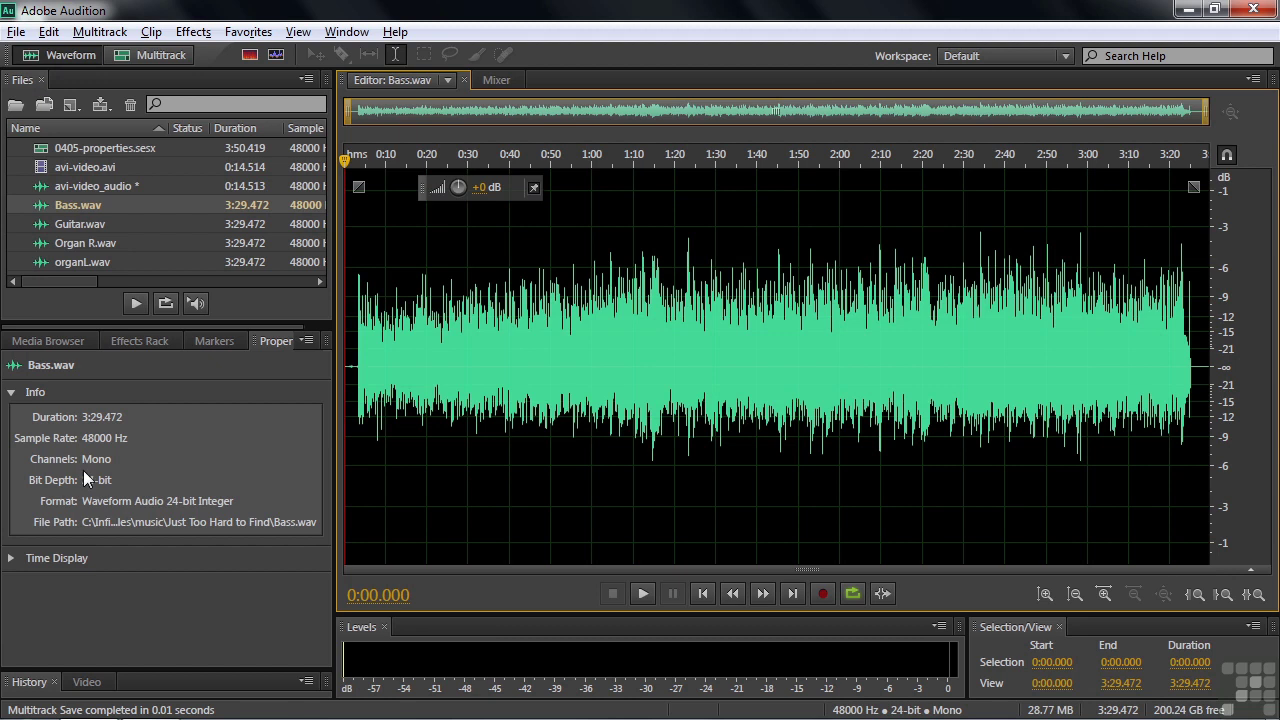
{"action": "double_click", "coordinate": [65, 223]}
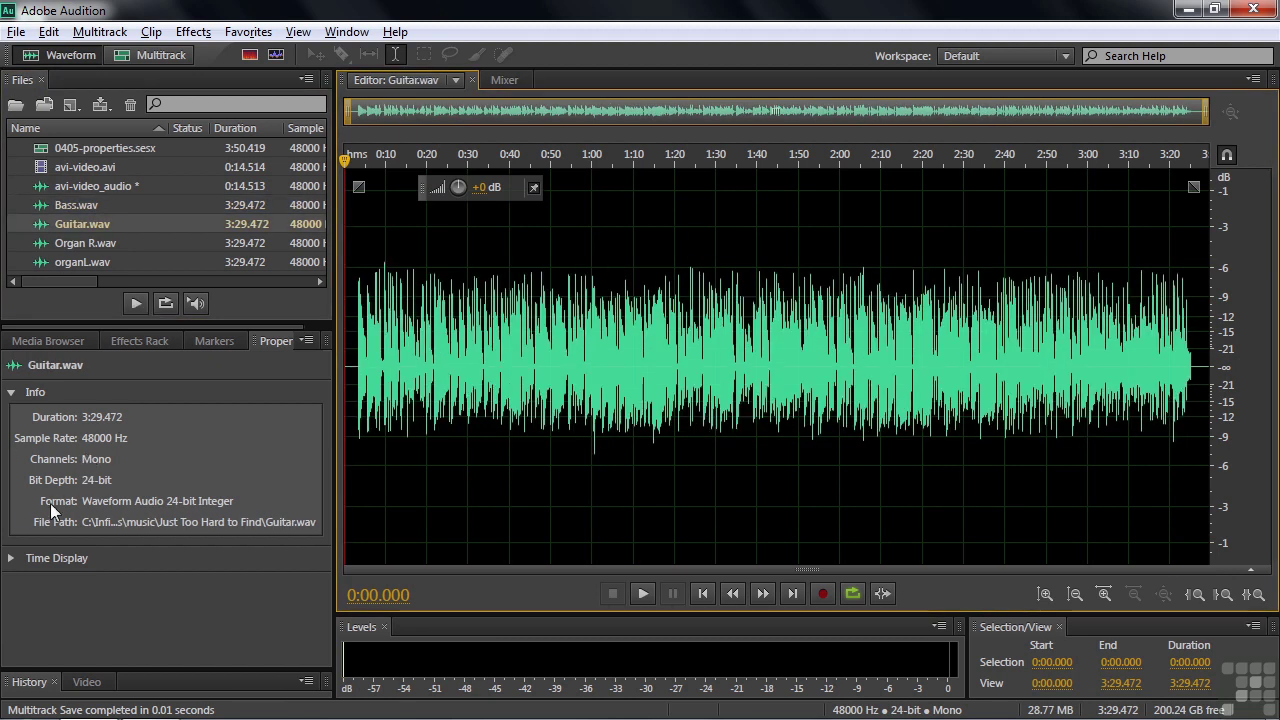
{"action": "left_click", "coordinate": [9, 558]}
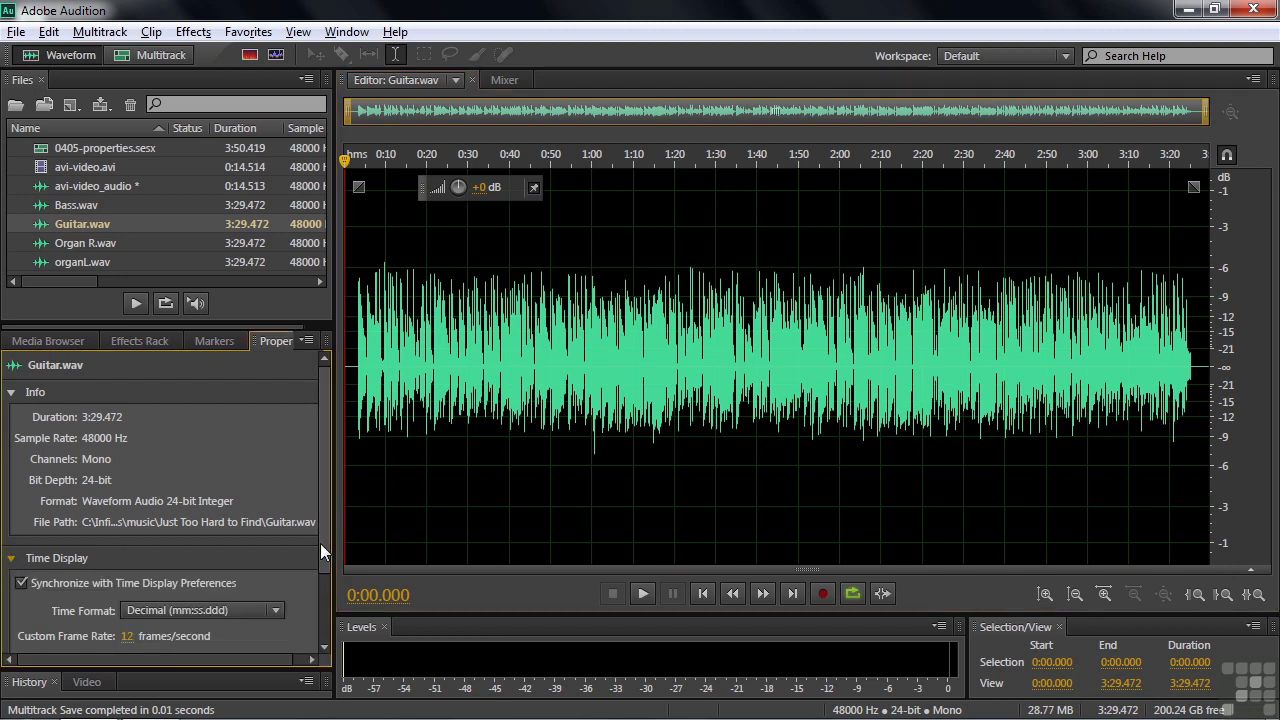
{"action": "left_click_drag", "start_coordinate": [325, 519], "coordinate": [314, 616]}
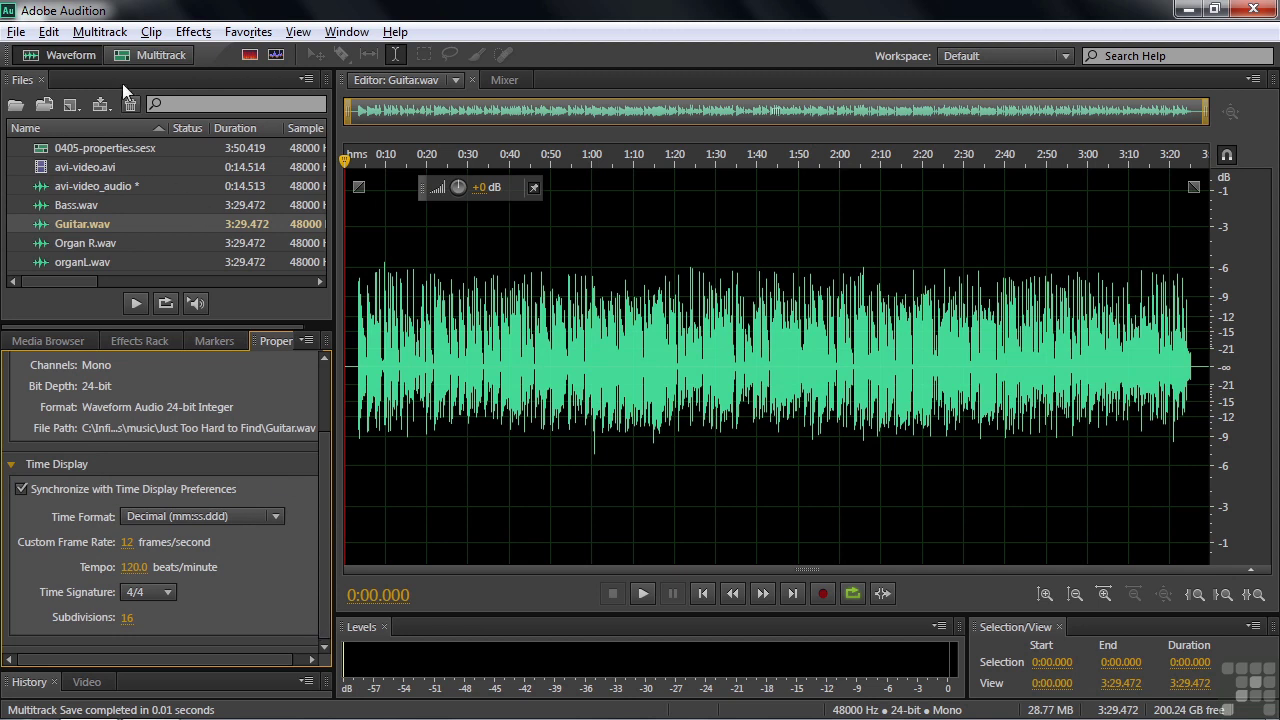
View the Time Display preferences and close them without making changes.
{"action": "left_click", "coordinate": [48, 32]}
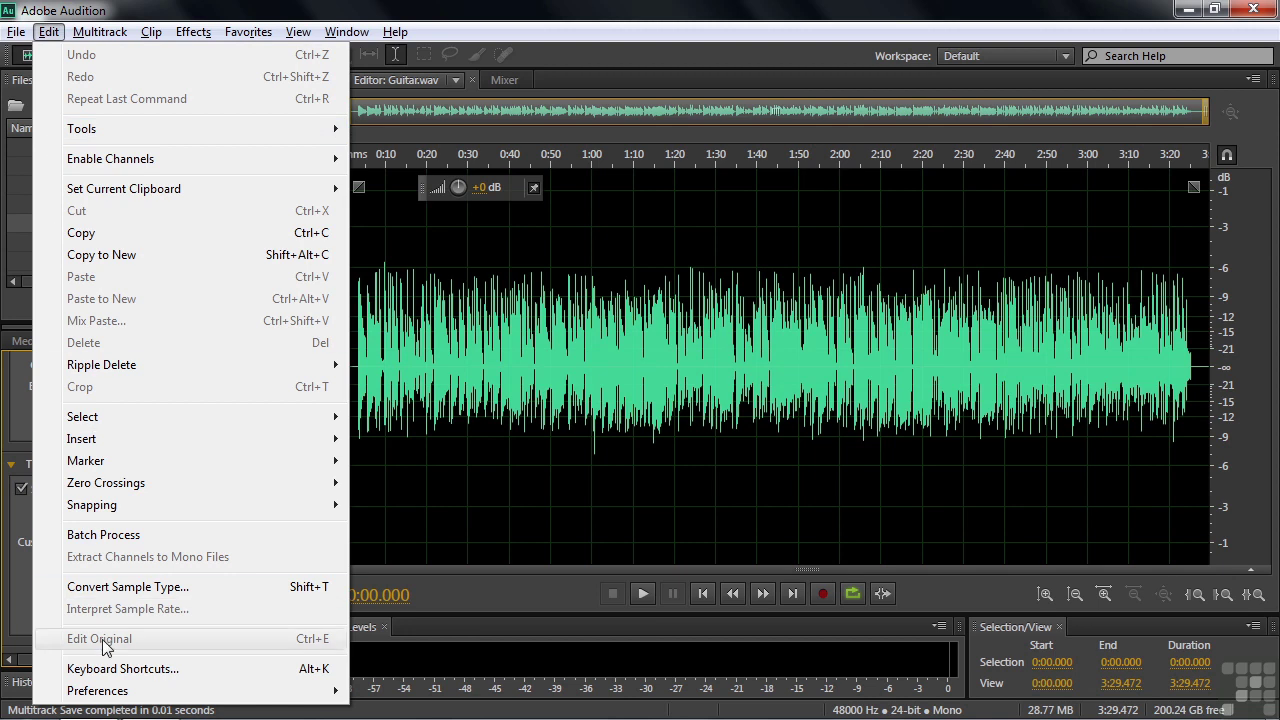
{"action": "mouse_move", "coordinate": [276, 696]}
{"action": "left_click", "coordinate": [460, 691]}
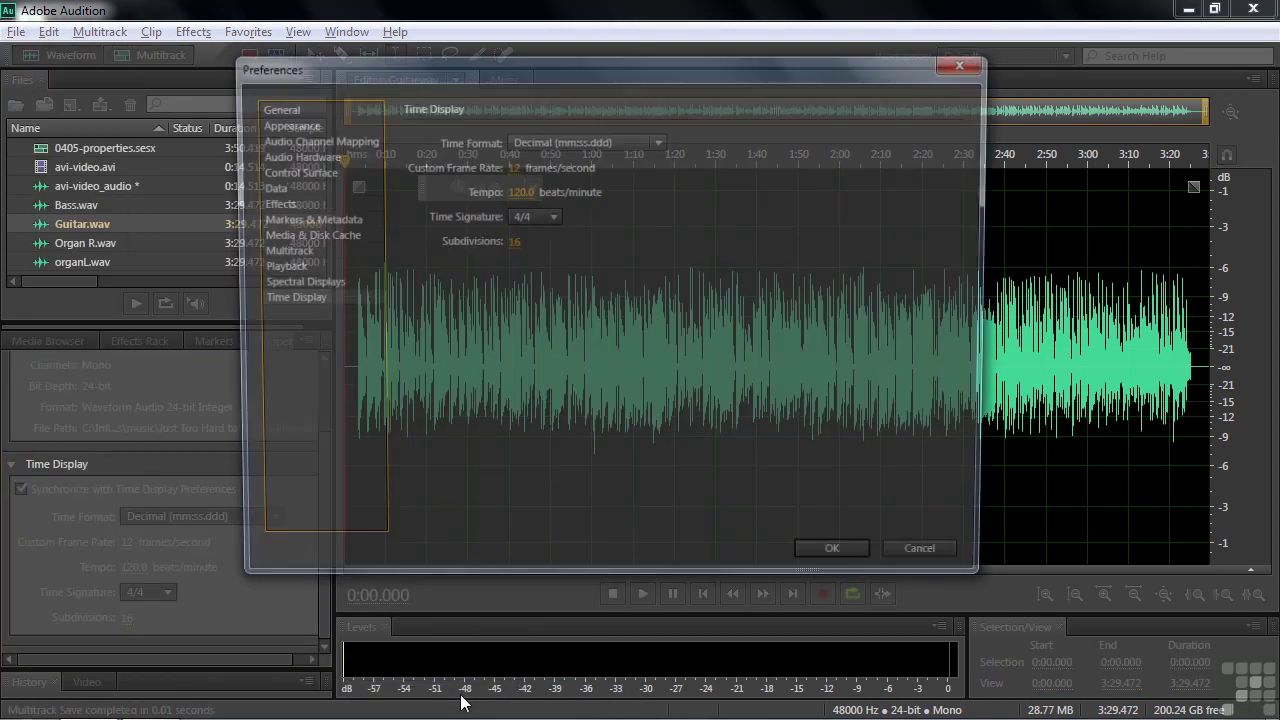
{"action": "left_click_drag", "start_coordinate": [533, 63], "coordinate": [689, 94]}
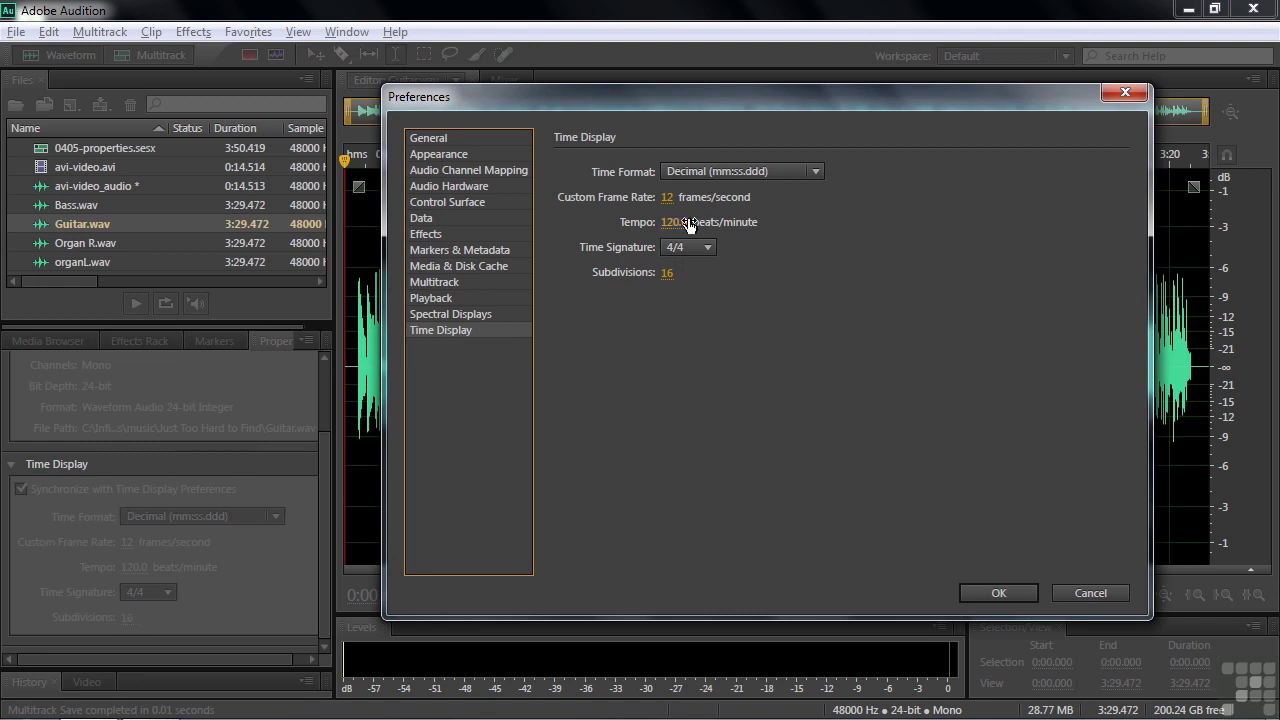
{"action": "left_click", "coordinate": [1088, 593]}
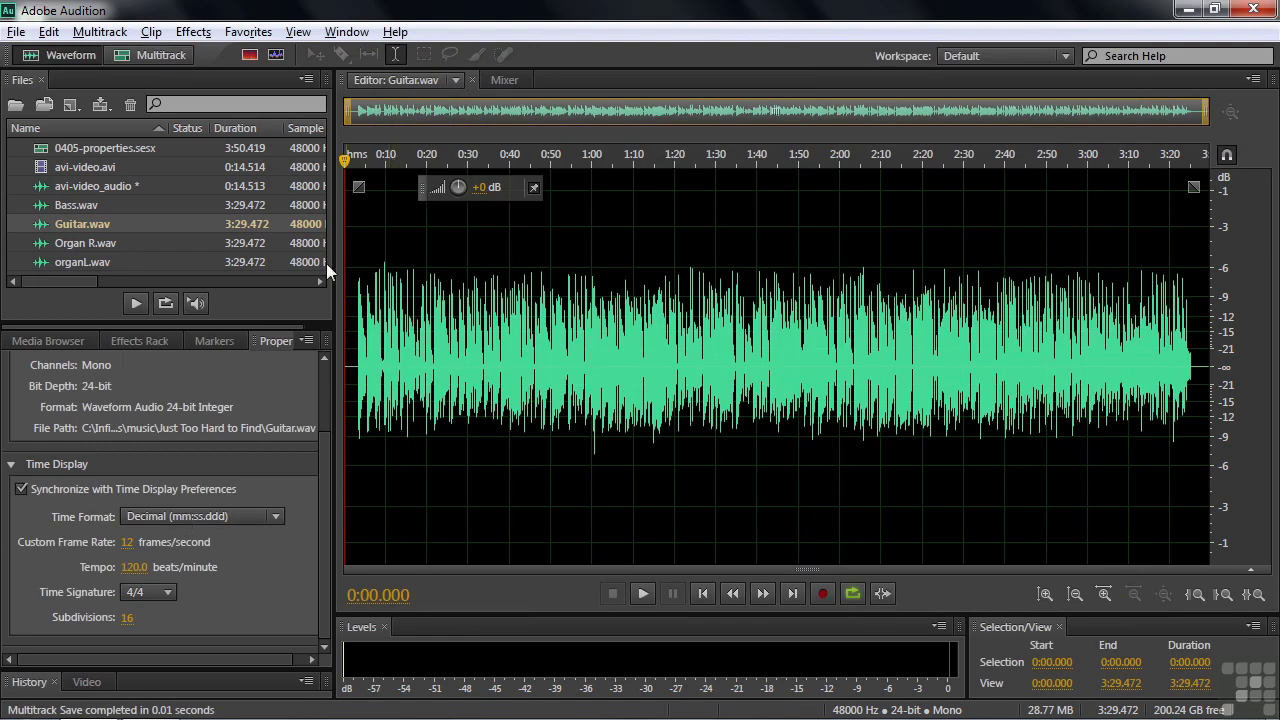
Set the time format of Guitar.wav to Samples in its Time Display properties.
{"action": "left_click", "coordinate": [275, 519]}
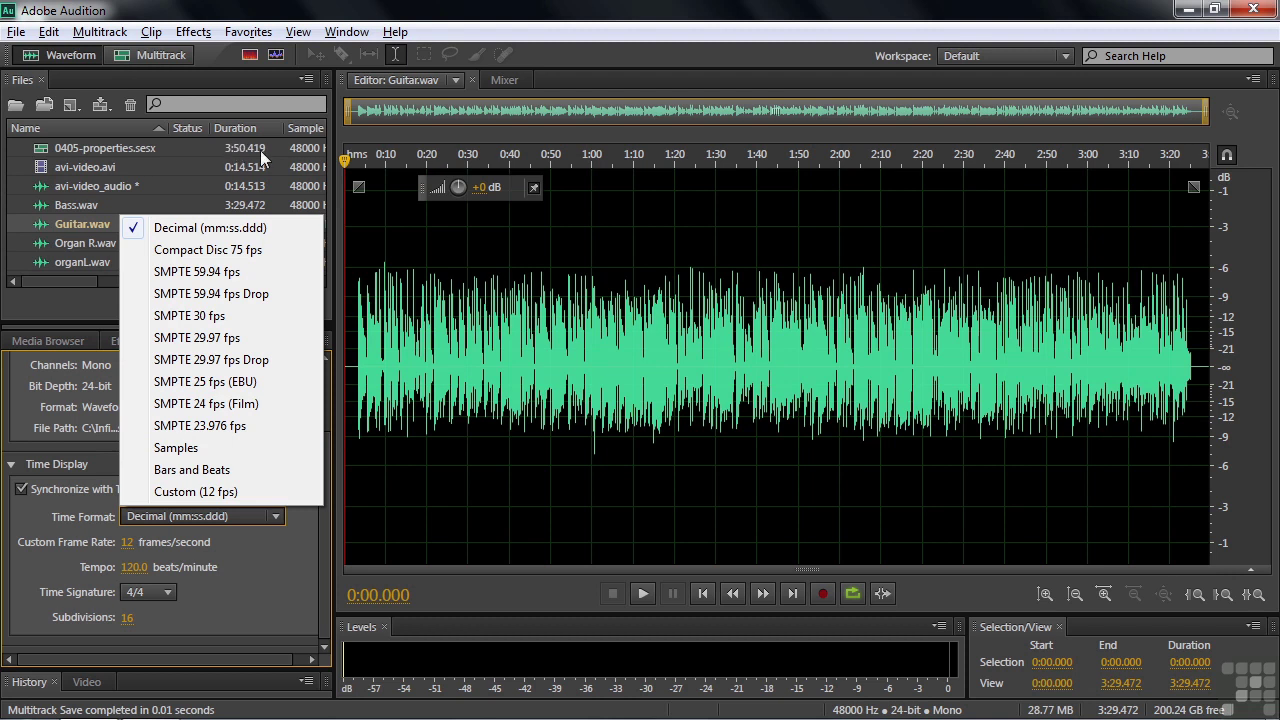
{"action": "left_click", "coordinate": [176, 448]}
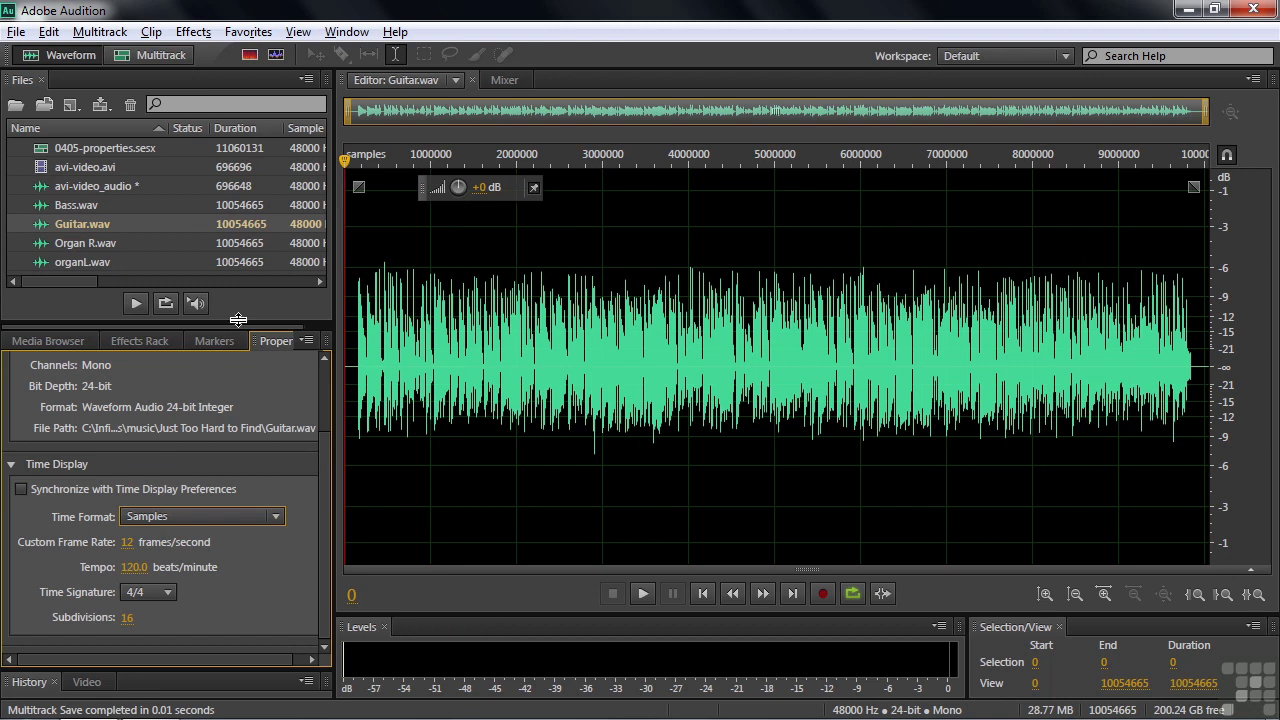
Compare the time display of the 0405-properties.sesx session, and resynchronize Guitar.wav with the Time Display preferences.
{"action": "double_click", "coordinate": [44, 150]}
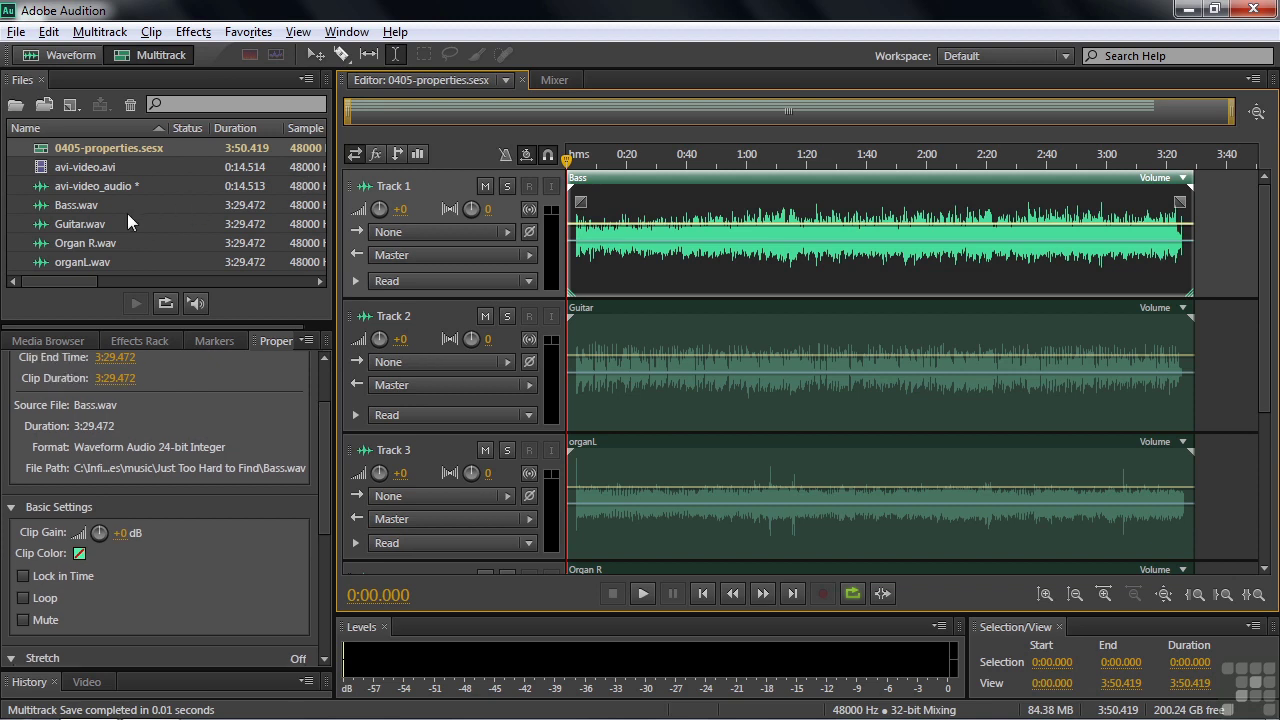
{"action": "double_click", "coordinate": [57, 228]}
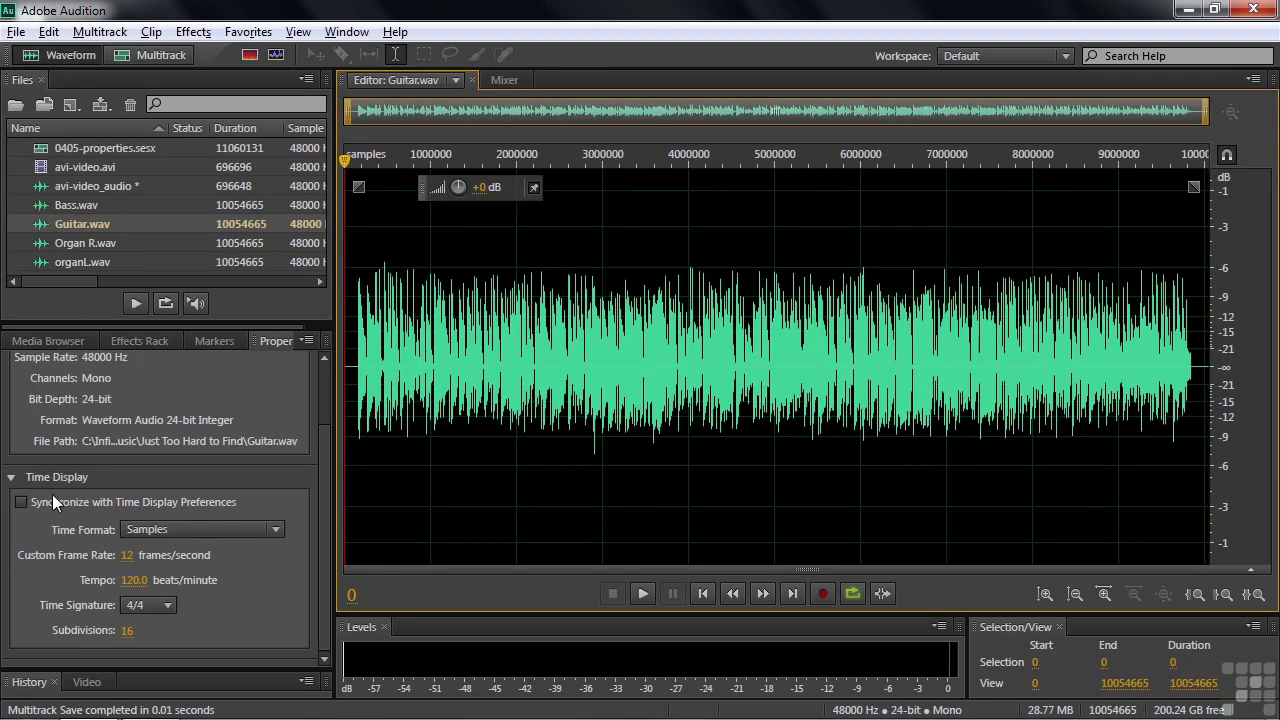
{"action": "left_click", "coordinate": [22, 505]}
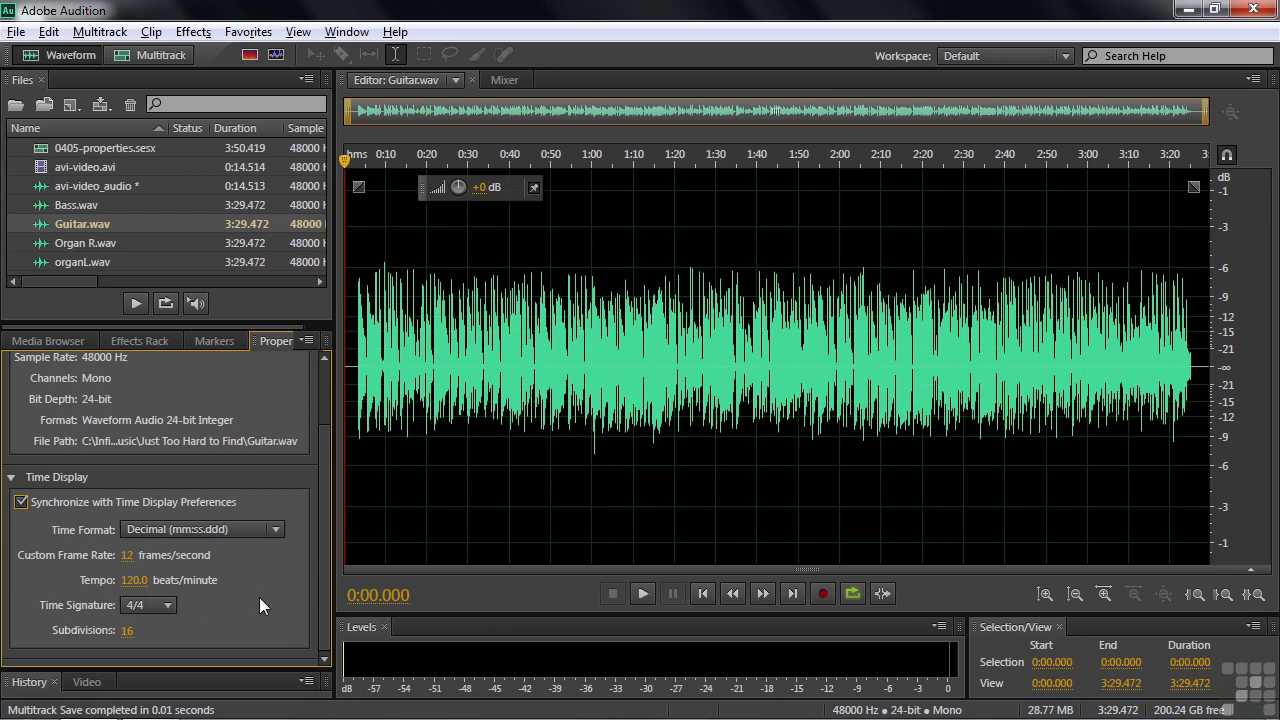
Open the 0405-properties.sesx session and deselect the Bass clip to show the session's own properties.
{"action": "left_click", "coordinate": [42, 148]}
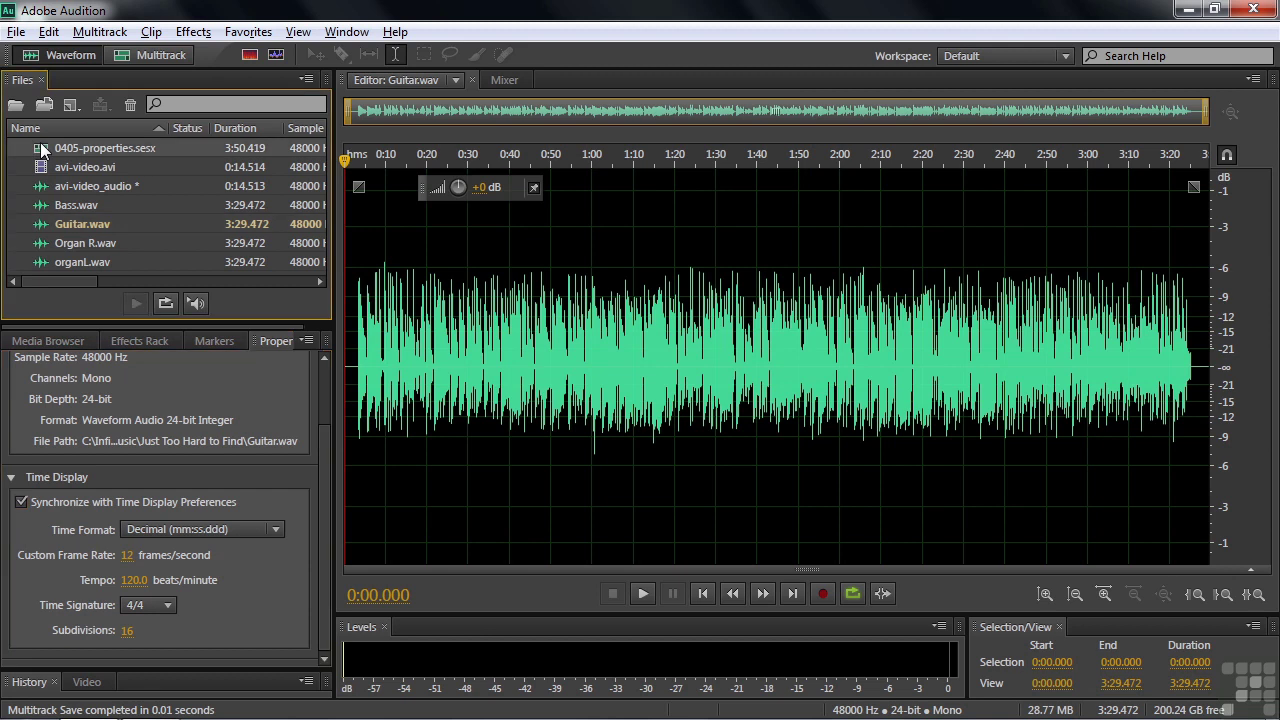
{"action": "double_click", "coordinate": [42, 148]}
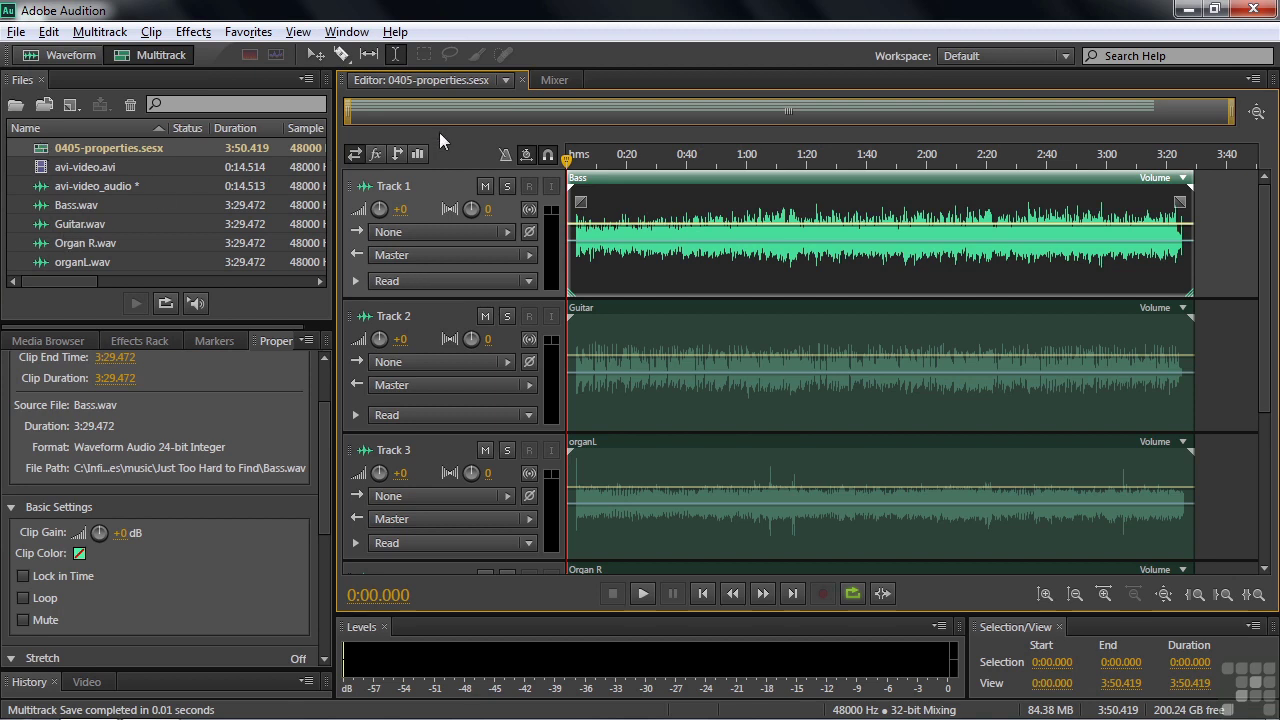
{"action": "scroll", "coordinate": [326, 462], "scroll_direction": "up", "scroll_amount": 2}
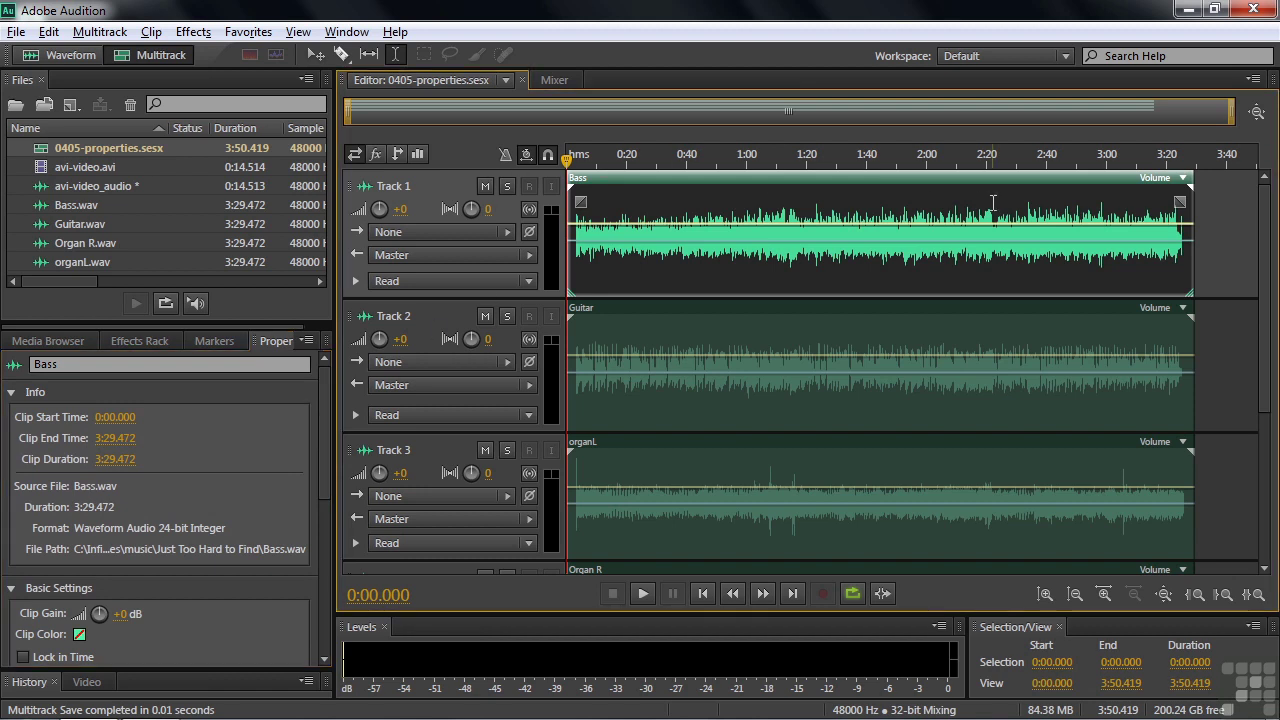
{"action": "left_click", "coordinate": [1213, 245]}
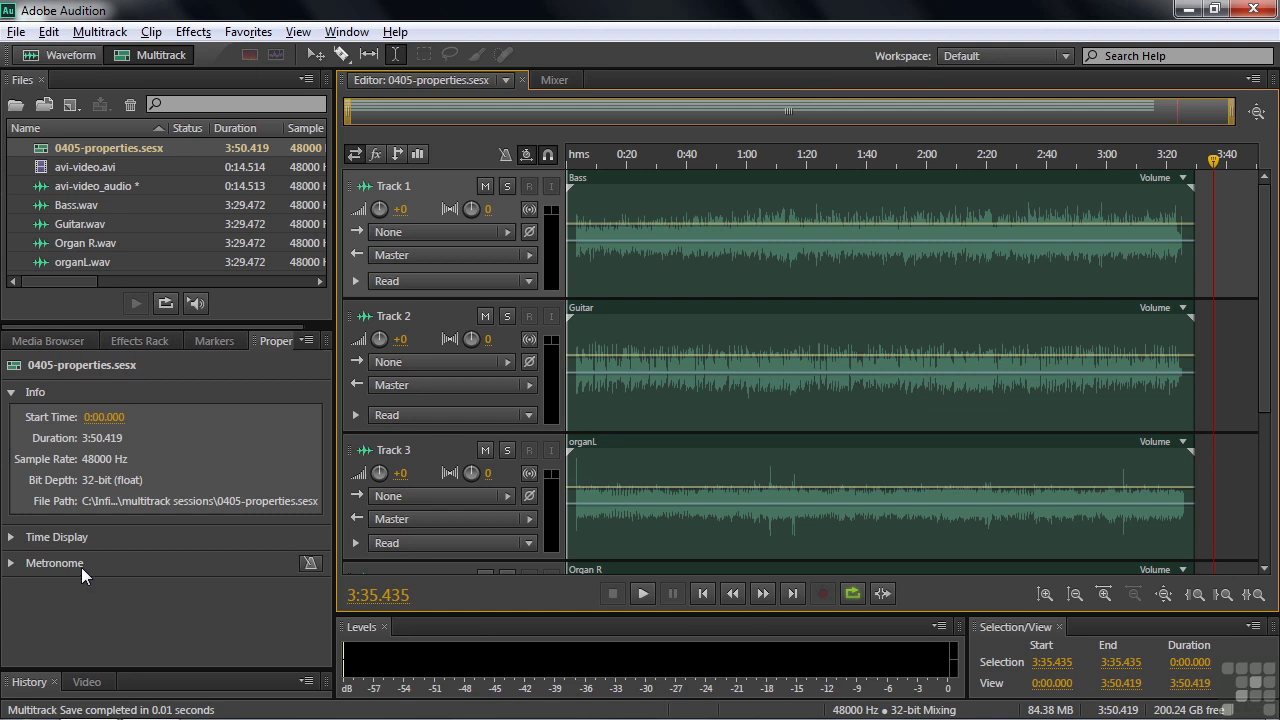
Select the Bass clip on Track 1 and make the Properties panel taller to view its Basic Settings and Stretch options.
{"action": "left_click", "coordinate": [640, 186]}
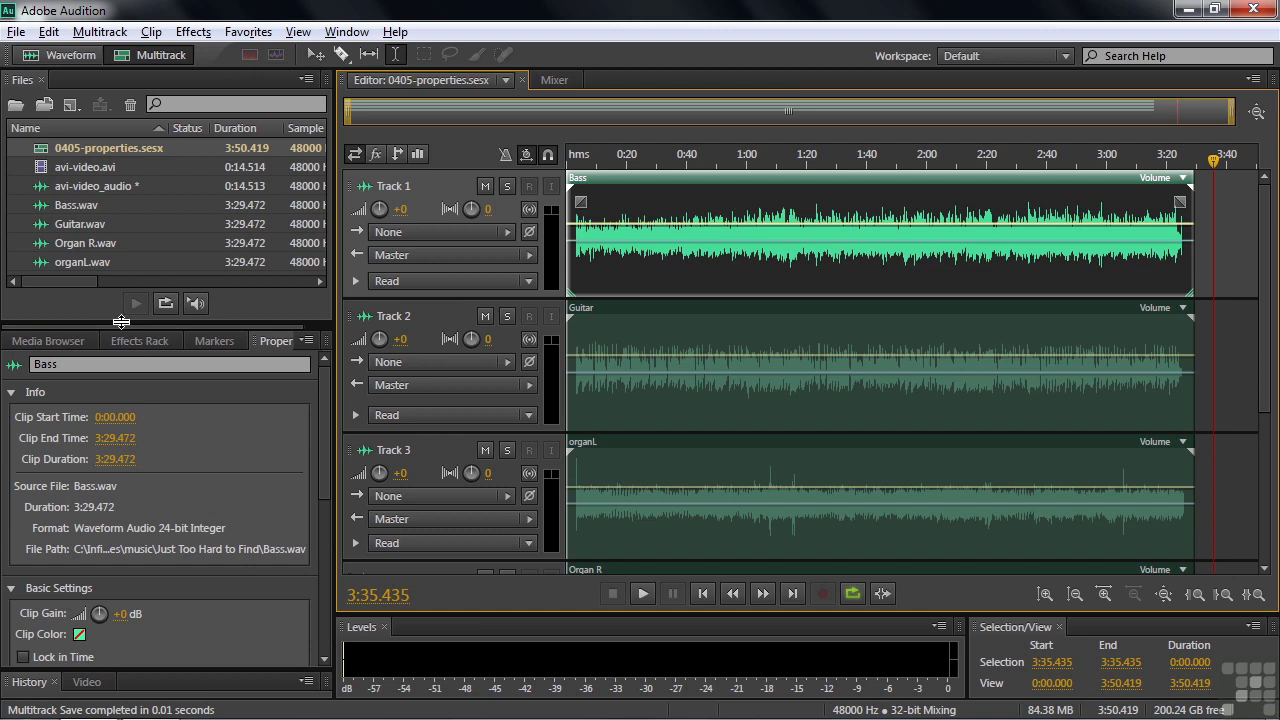
{"action": "left_click_drag", "start_coordinate": [121, 326], "coordinate": [131, 206]}
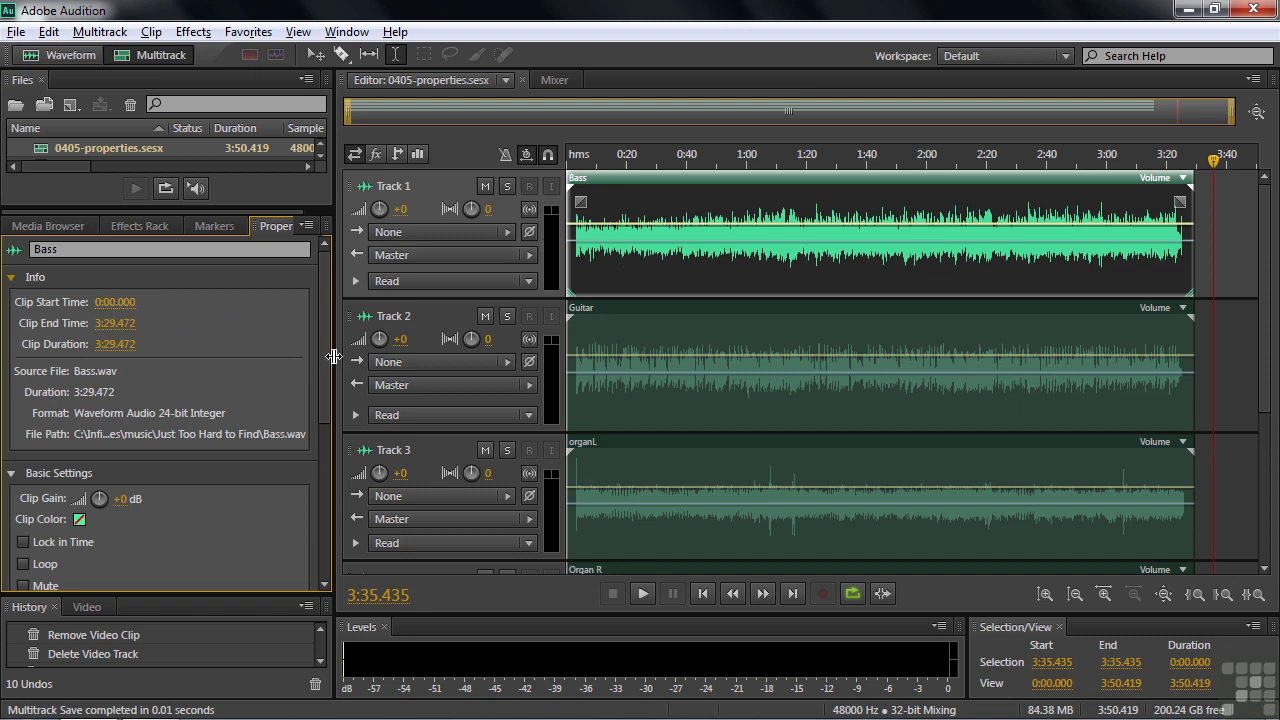
{"action": "left_click_drag", "start_coordinate": [323, 355], "coordinate": [327, 461]}
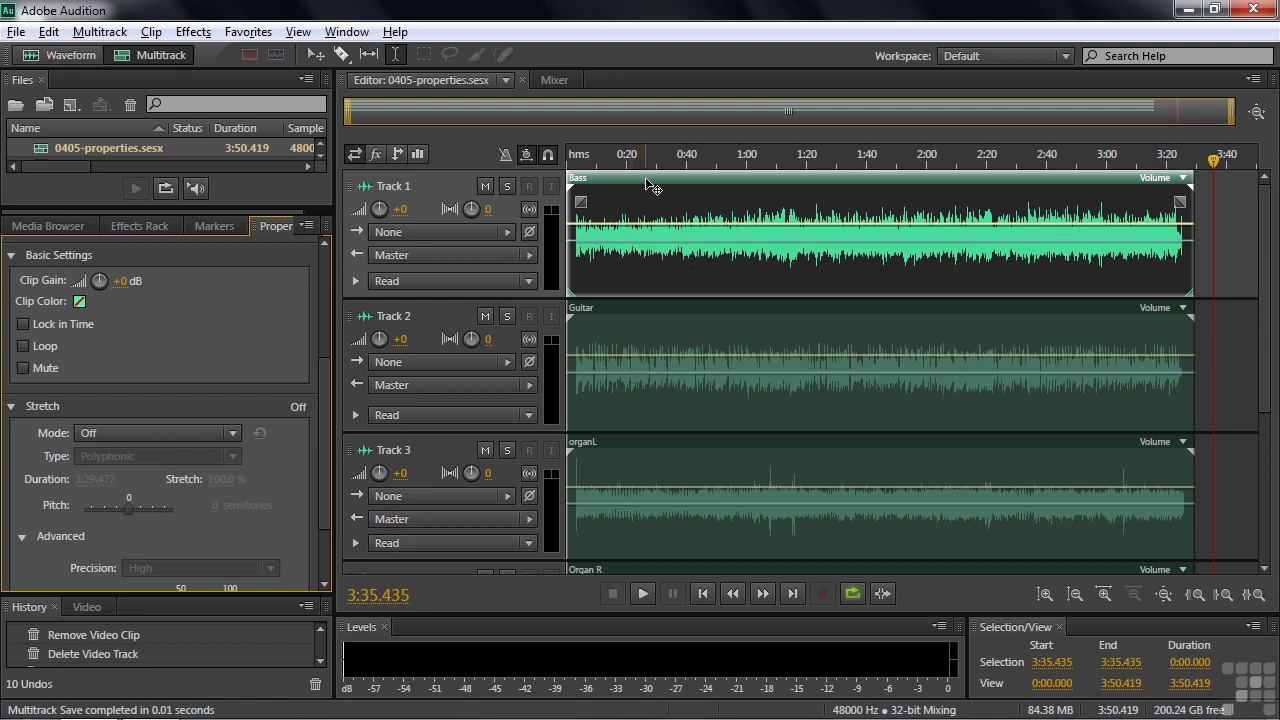
Change the clip color of the Bass clip on Track 1 to red-orange.
{"action": "left_click", "coordinate": [80, 302]}
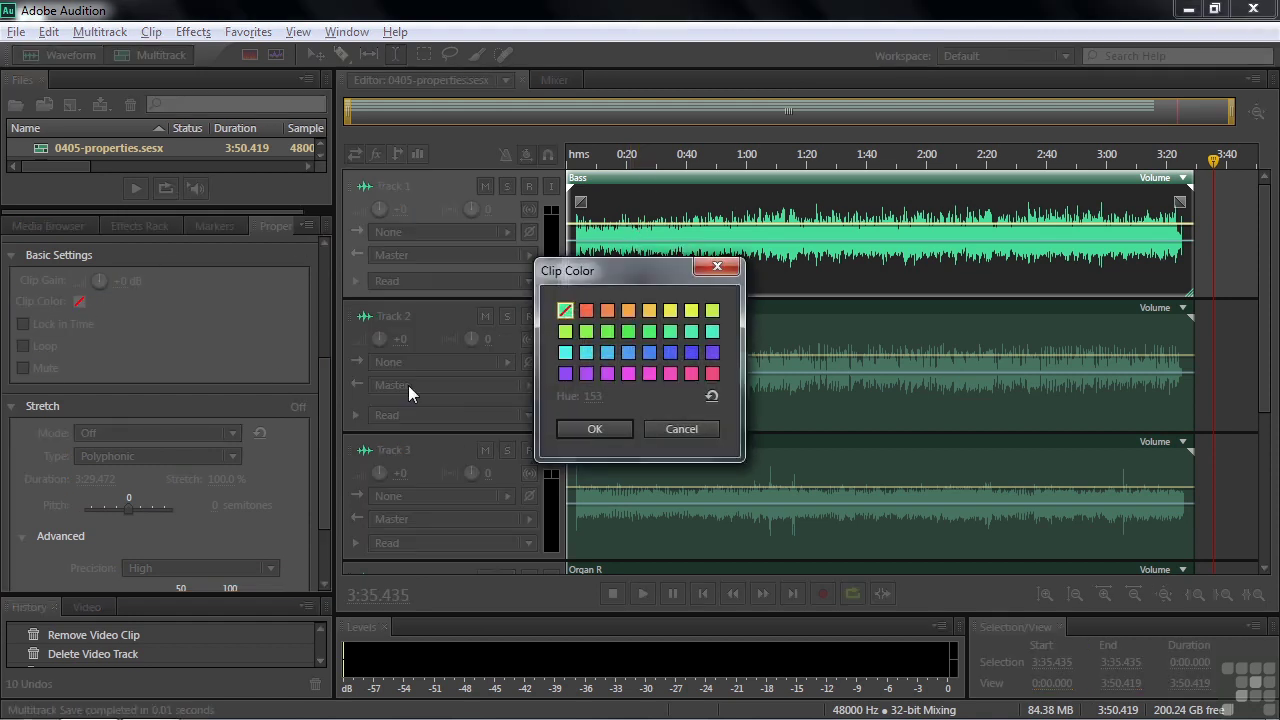
{"action": "left_click", "coordinate": [586, 310]}
{"action": "left_click", "coordinate": [595, 428]}
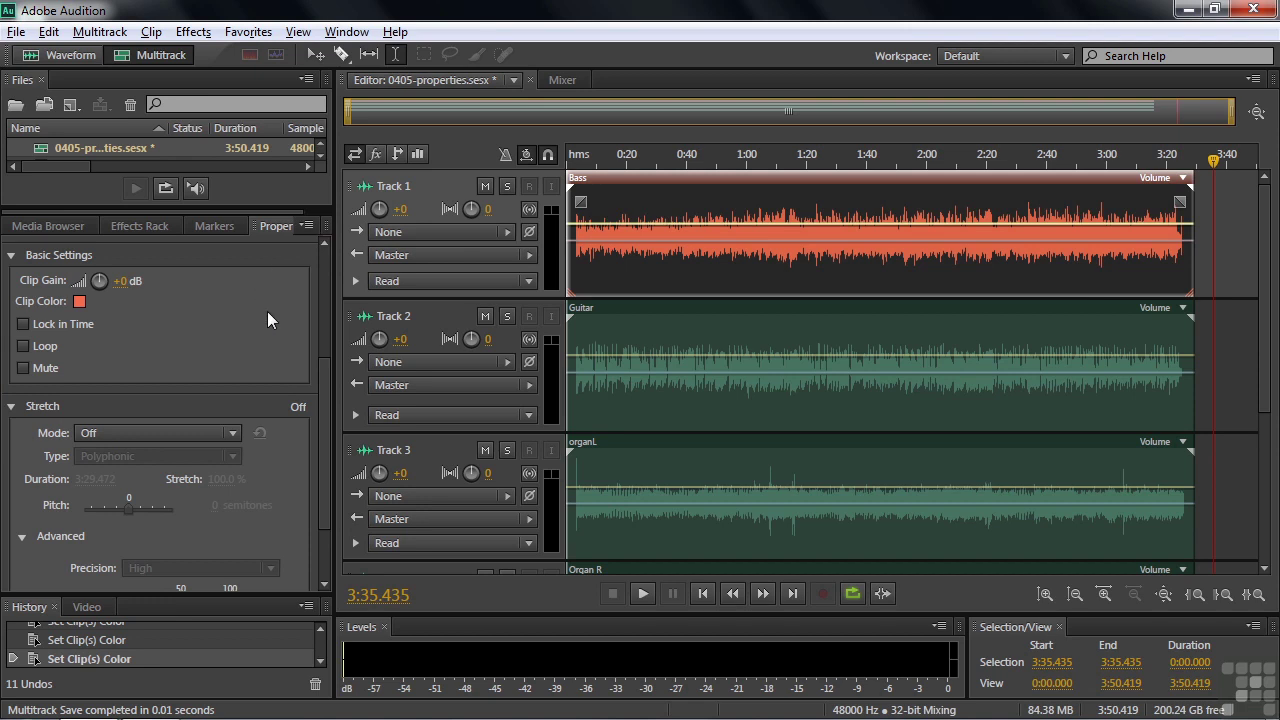
Make the Files panel taller to show the whole file list, and open Bass.wav in the waveform editor to view its properties.
{"action": "scroll", "coordinate": [321, 486], "scroll_direction": "down", "scroll_amount": 2}
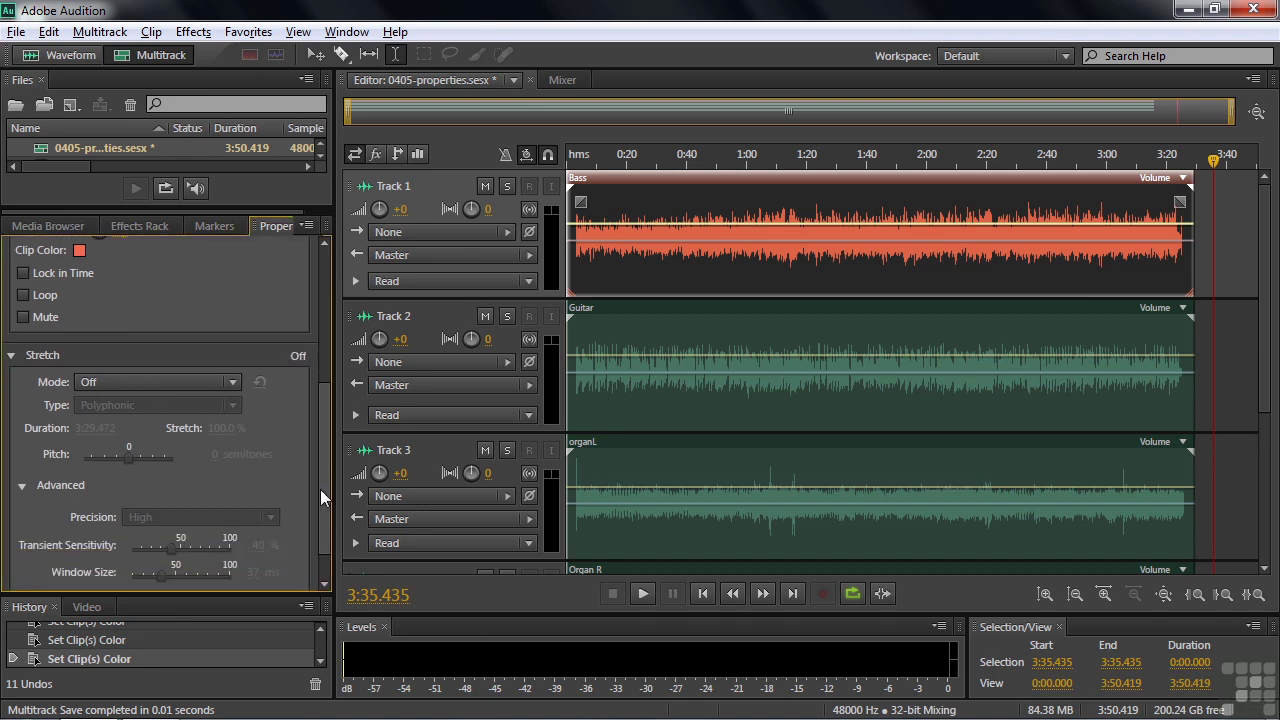
{"action": "scroll", "coordinate": [329, 505], "scroll_direction": "down", "scroll_amount": 1}
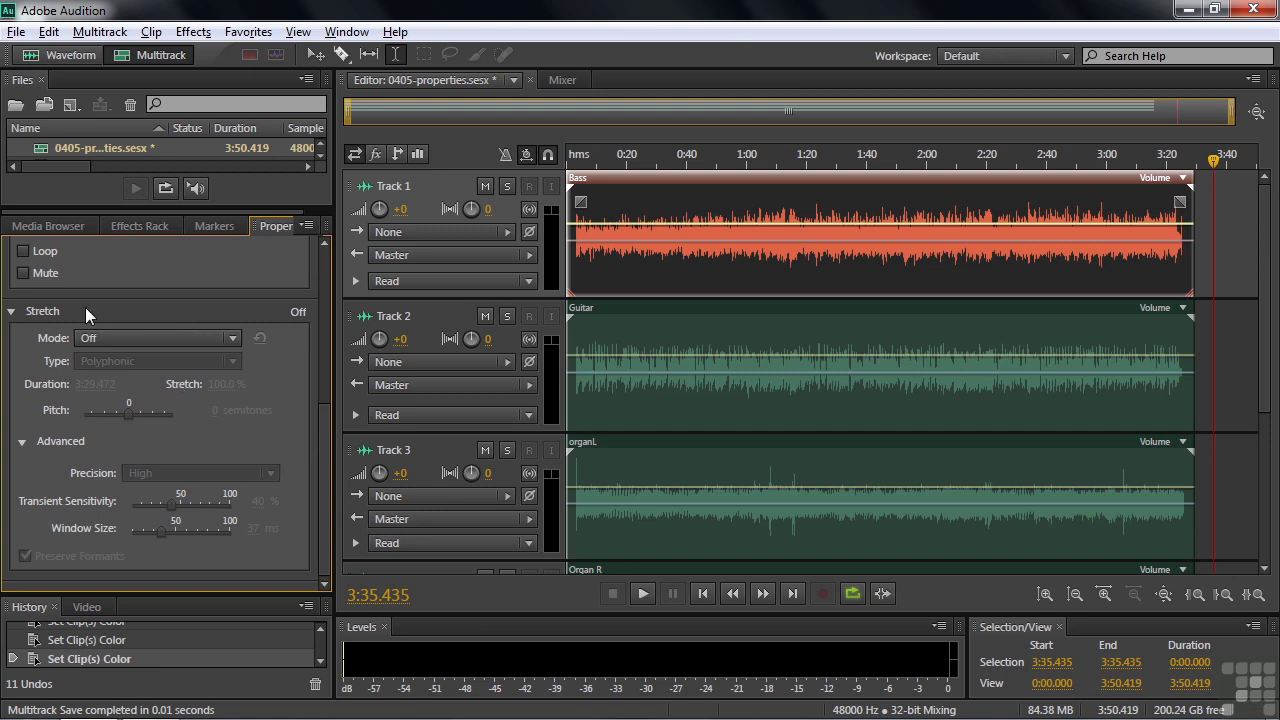
{"action": "scroll", "coordinate": [323, 446], "scroll_direction": "up", "scroll_amount": 8}
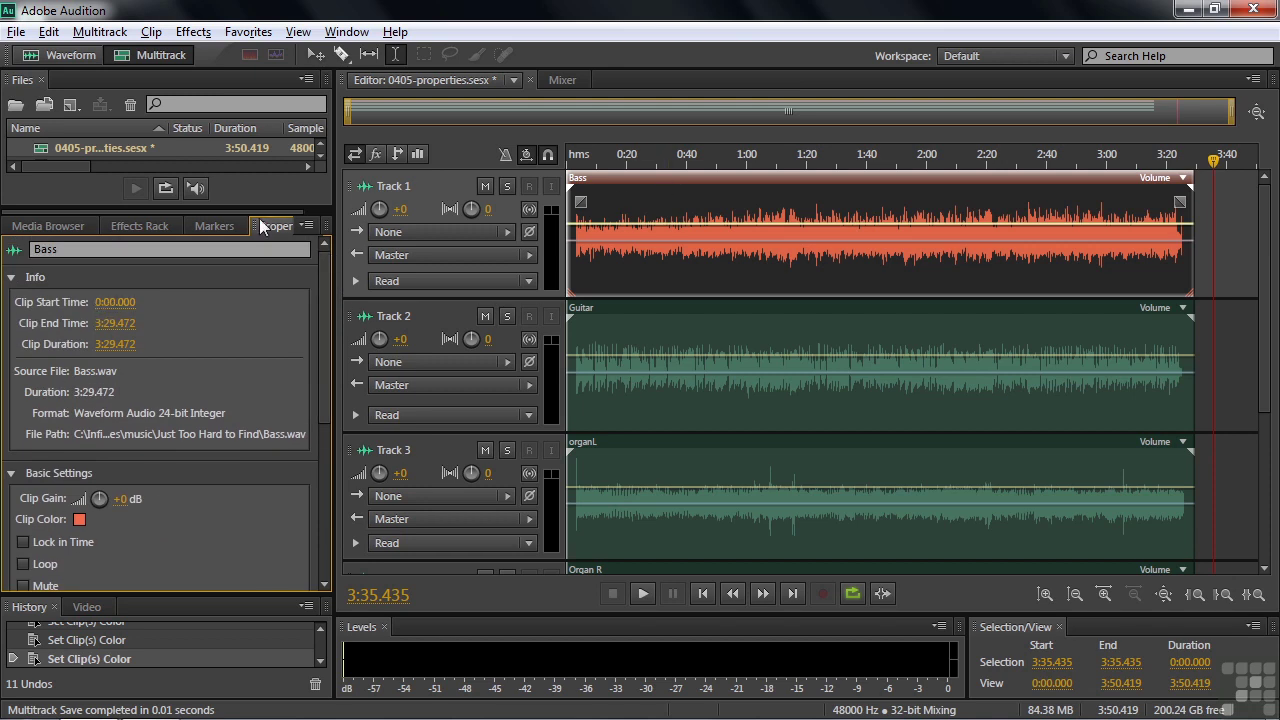
{"action": "left_click_drag", "start_coordinate": [188, 213], "coordinate": [158, 303]}
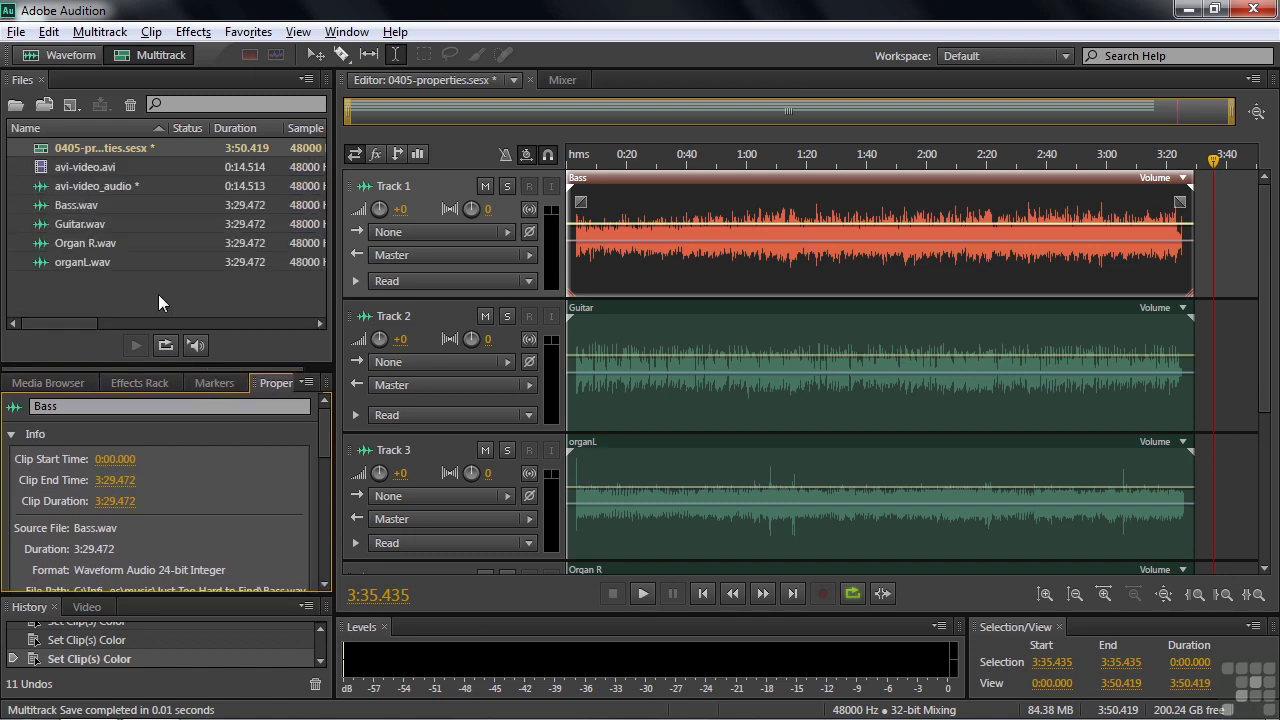
{"action": "double_click", "coordinate": [45, 206]}
{"action": "mouse_move", "coordinate": [322, 445]}
{"action": "left_mouse_down"}
{"action": "mouse_move", "coordinate": [318, 496]}
{"action": "mouse_move", "coordinate": [324, 425]}
{"action": "left_mouse_up"}
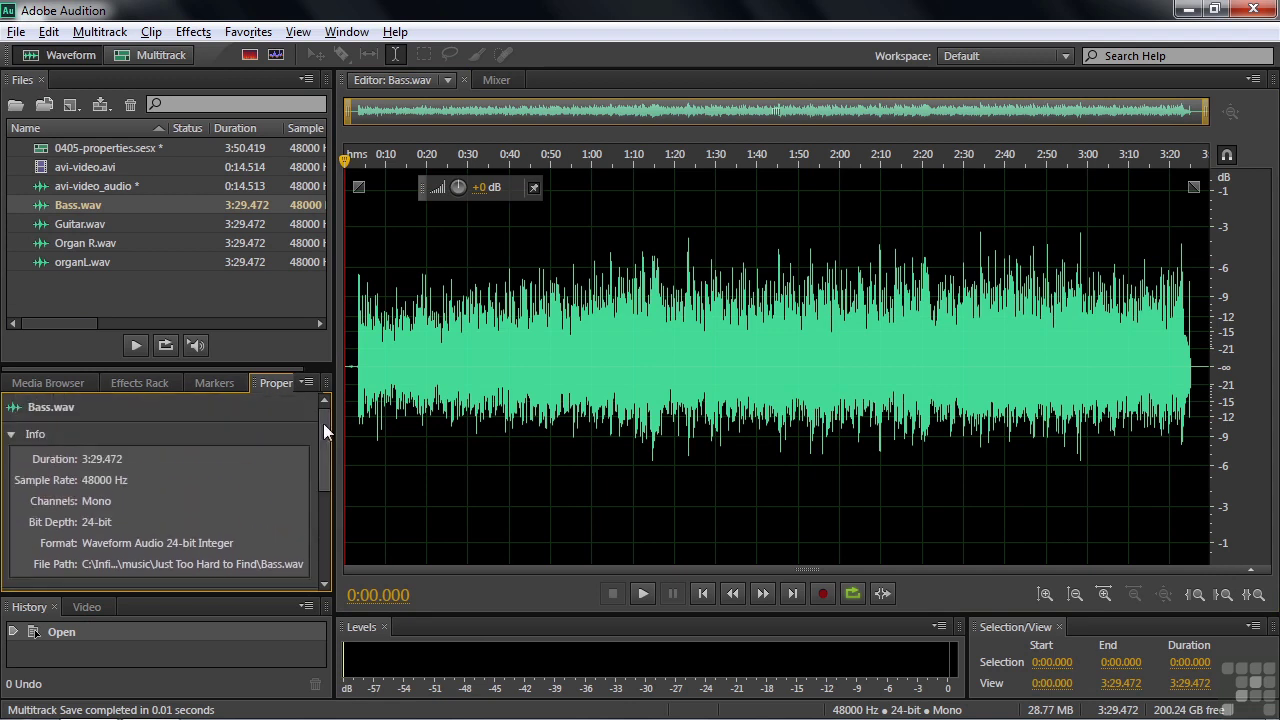